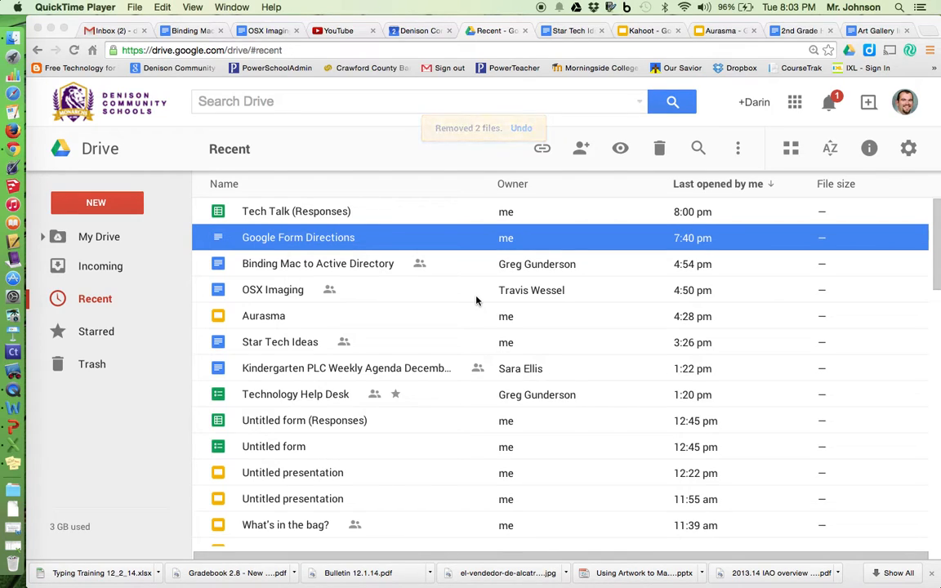
Create a new blank Google Form from Drive.
click(93, 204)
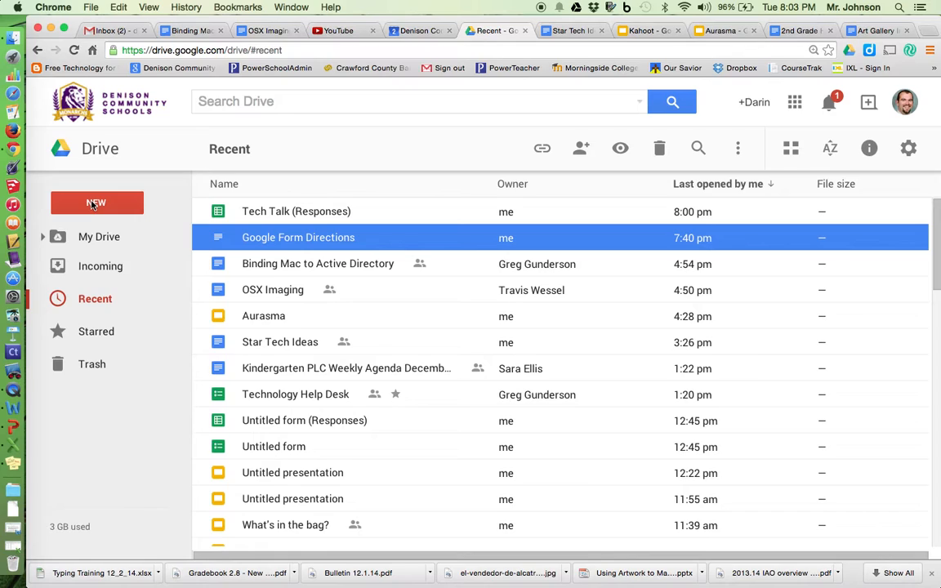
click(93, 205)
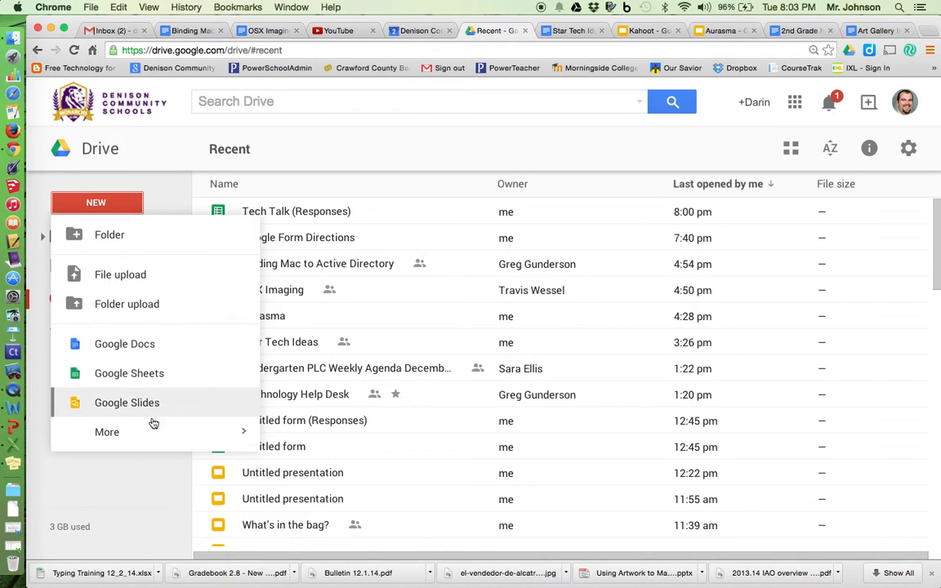
mouse_move(154, 433)
click(327, 435)
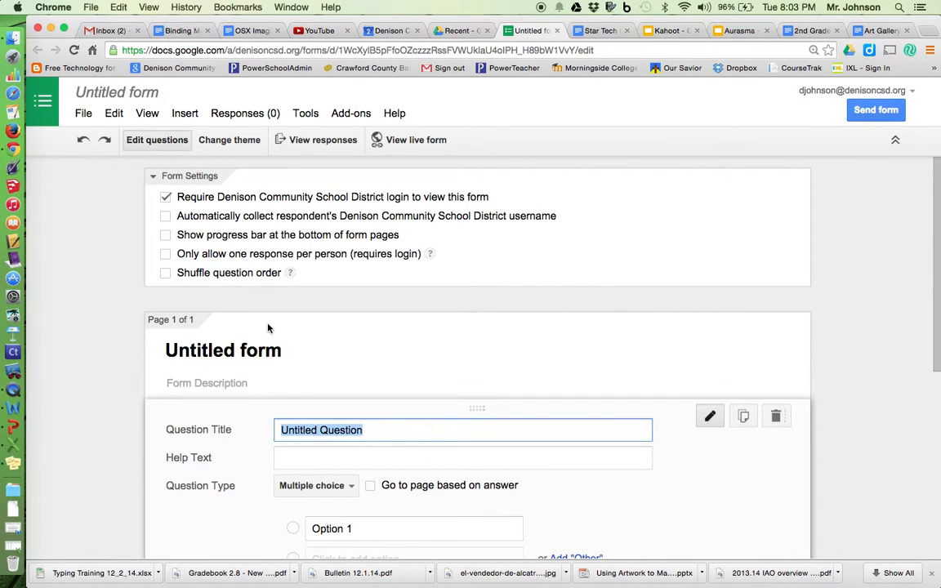
Replace the form's placeholder title with "5th Grade Survey".
click(270, 351)
drag(300, 351, 163, 351)
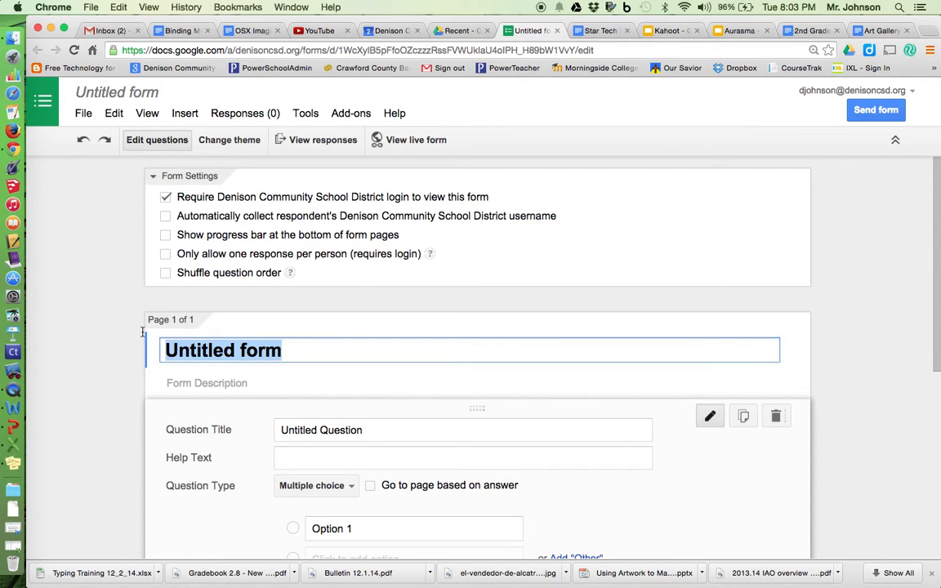
text(5th Grade Survey)
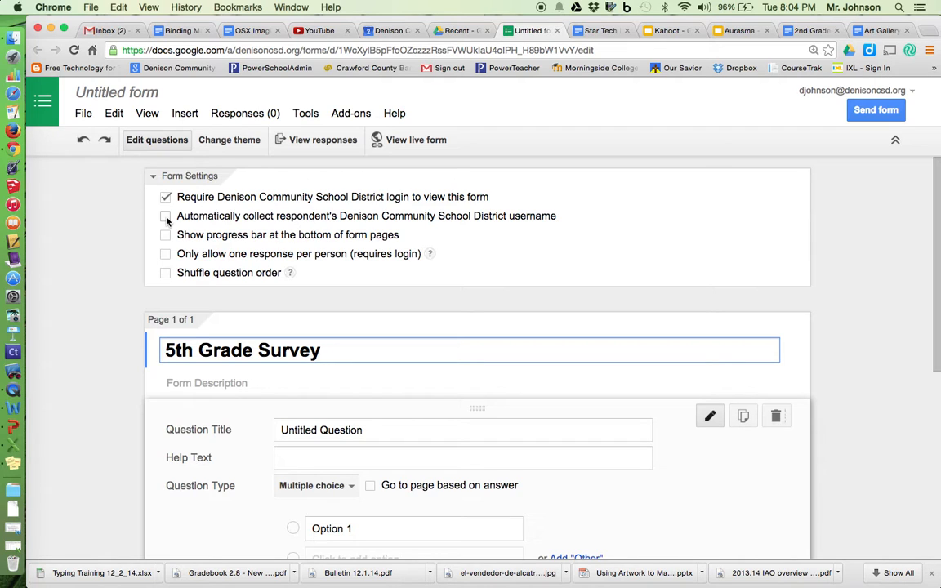
Title the first multiple choice question "Do you think we should have more recesses?".
scroll(885, 365, down, 3)
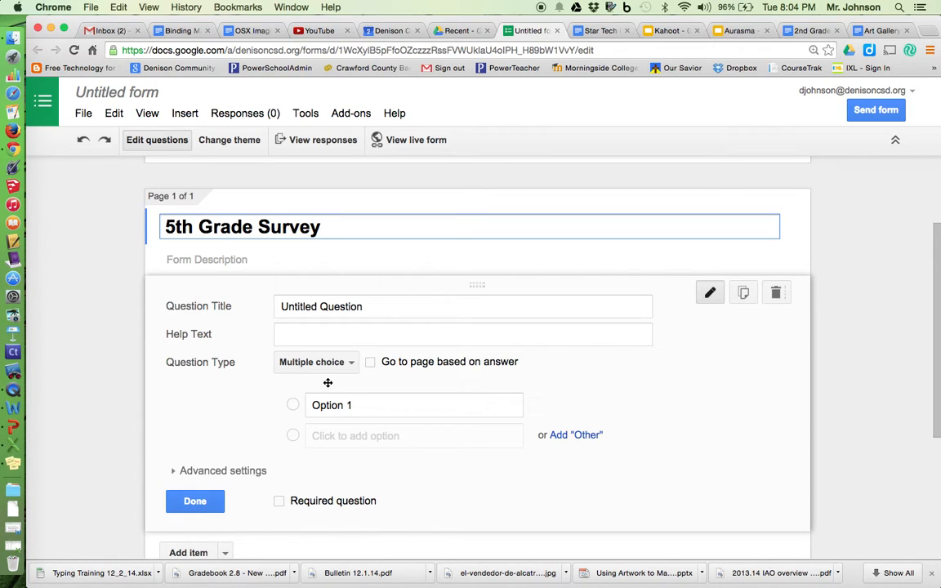
click(333, 307)
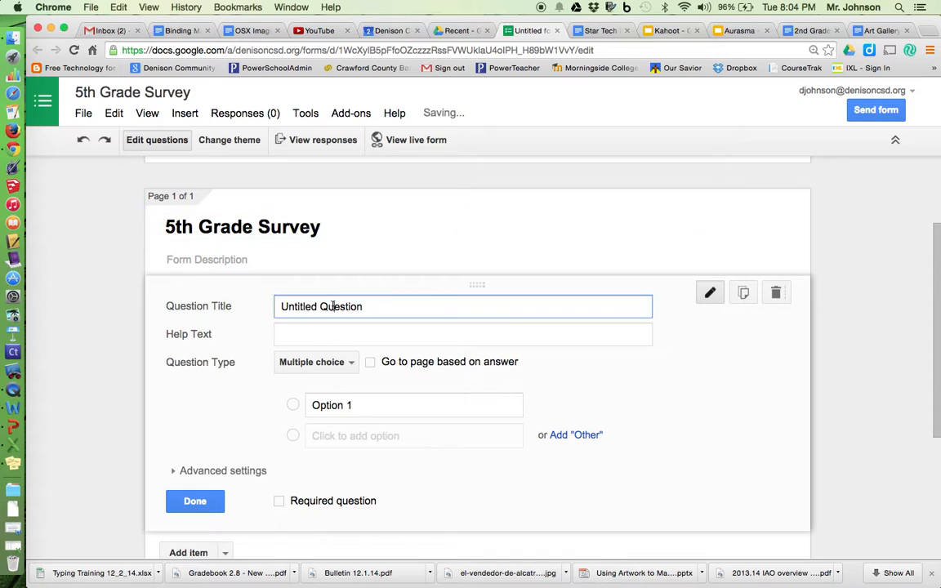
drag(359, 306, 247, 308)
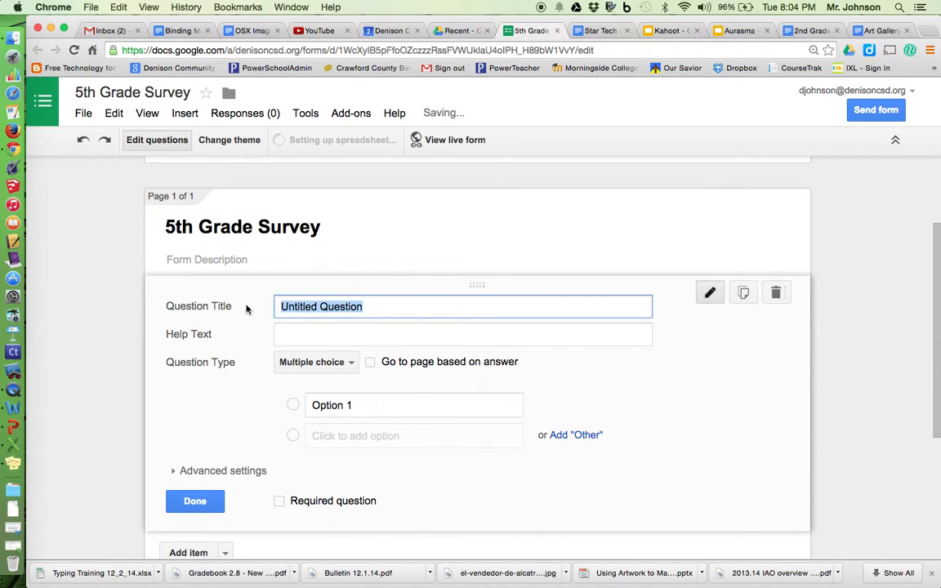
text(Do you think we should have more recesses?)
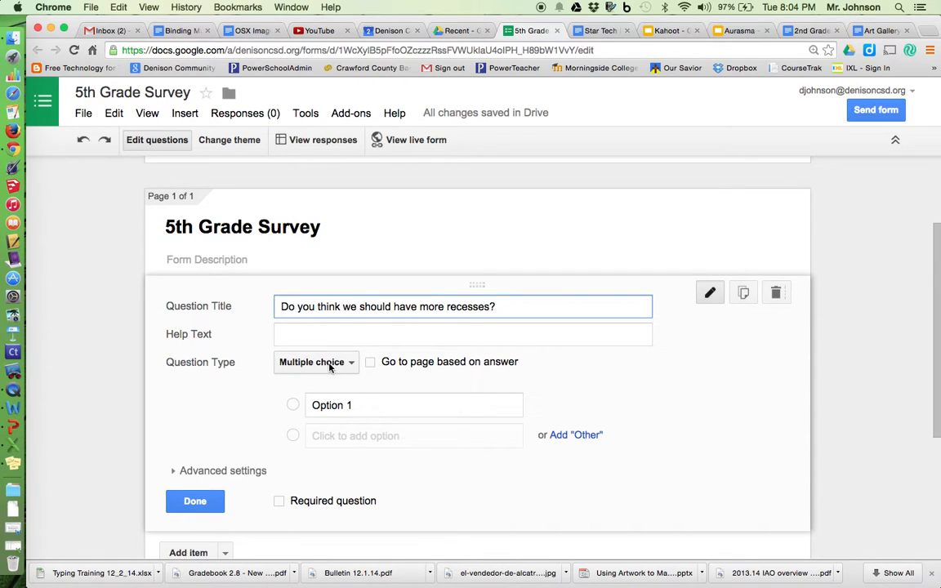
Give the recess question the answer options yes, no and maybe, and finish editing it.
click(314, 406)
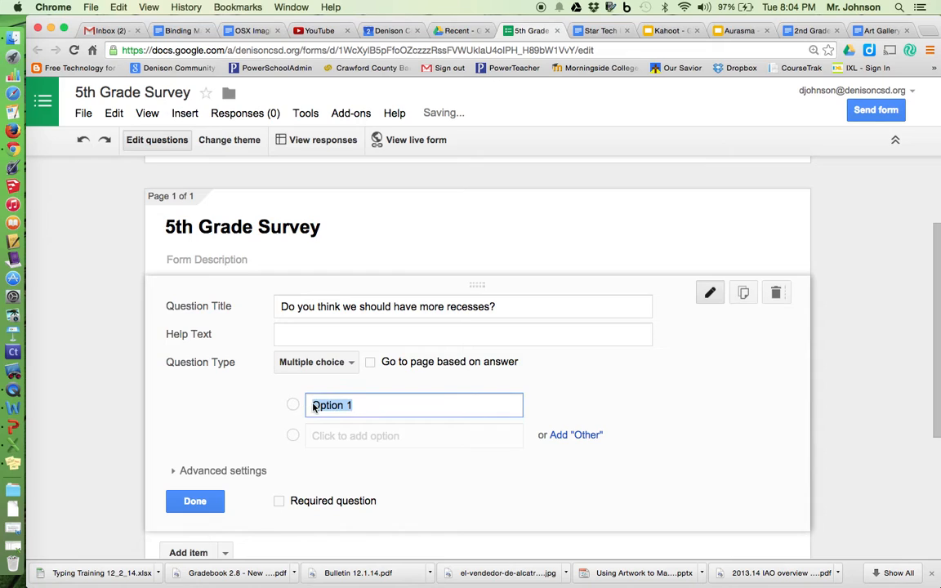
text(yes)
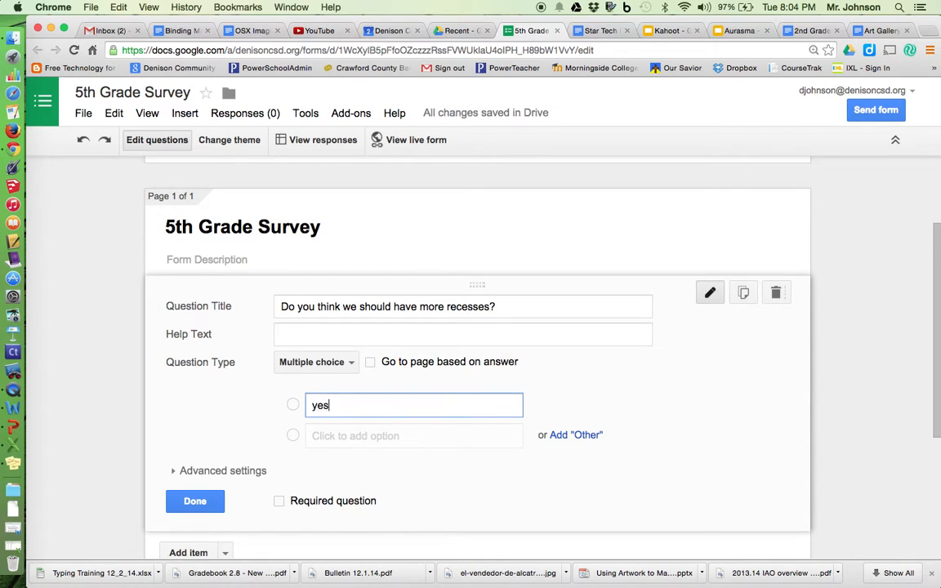
click(326, 435)
text(no)
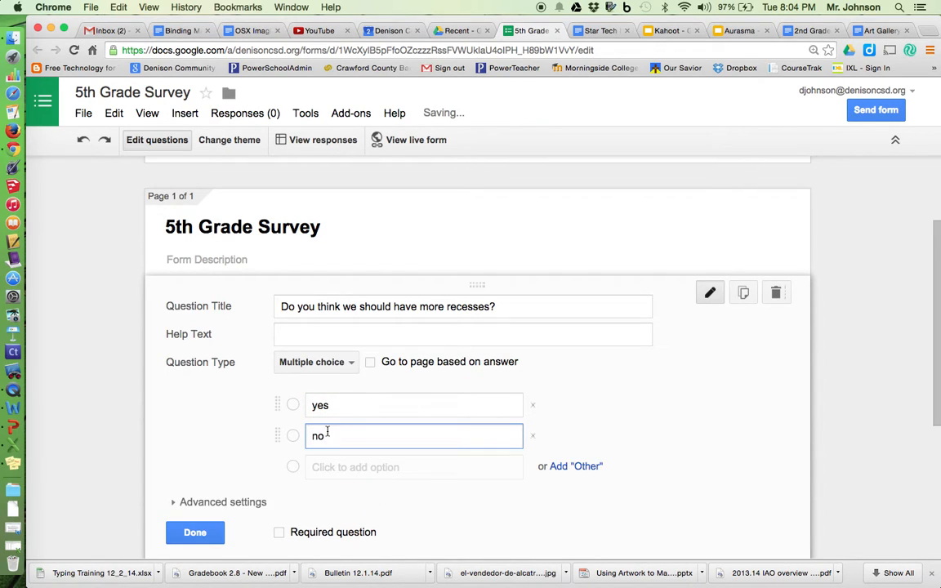
click(326, 467)
text(maybe)
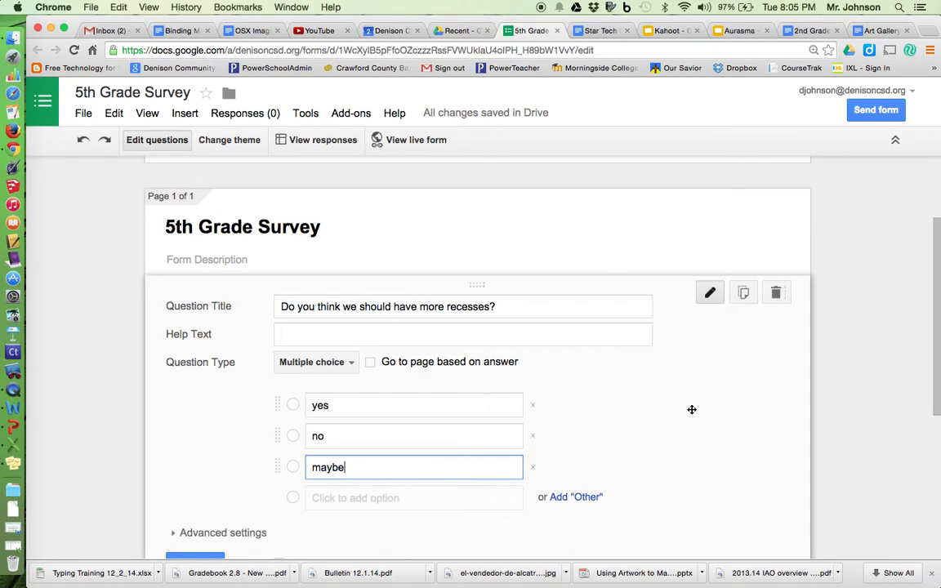
scroll(690, 408, down, 2)
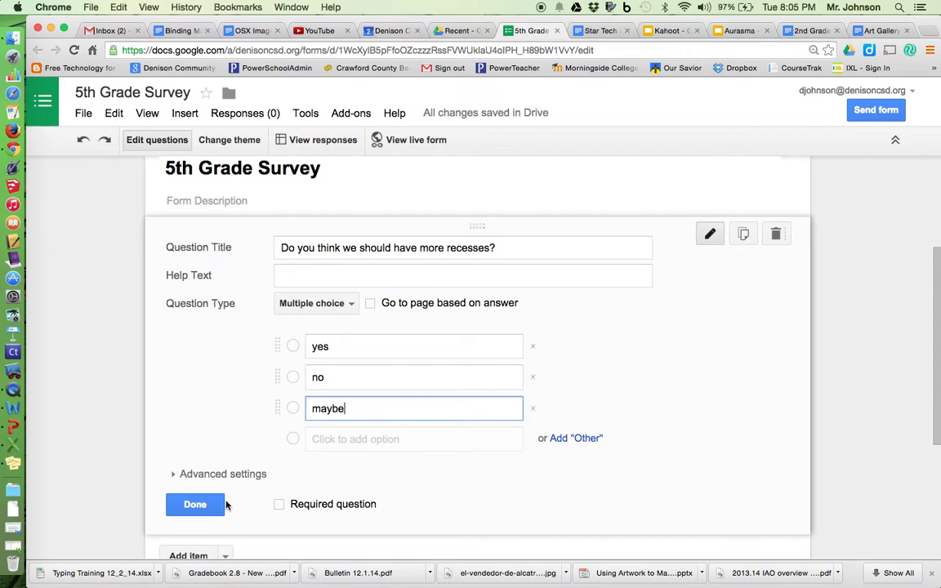
click(195, 504)
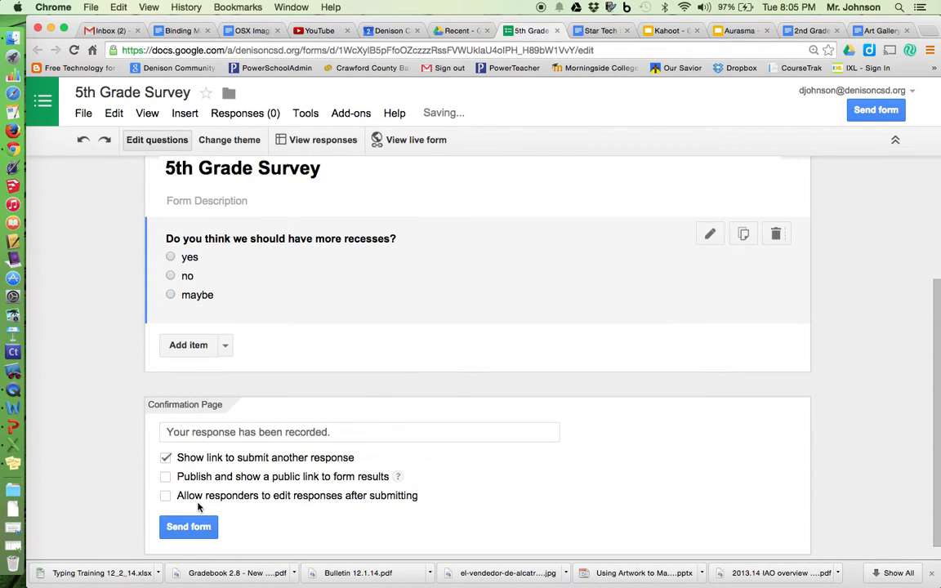
Add a second question of type Checkboxes titled "What is your favorite candy bar?".
click(191, 344)
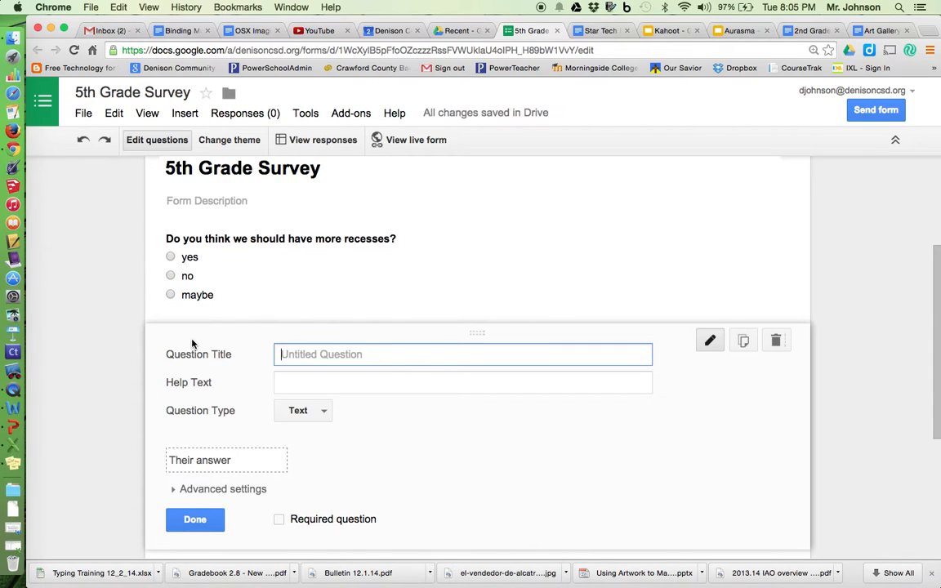
click(319, 412)
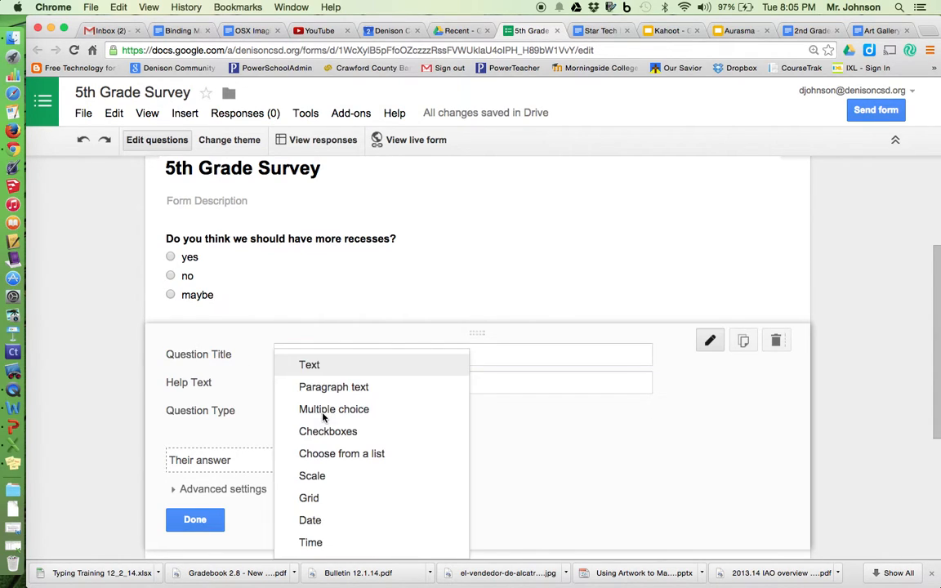
click(335, 431)
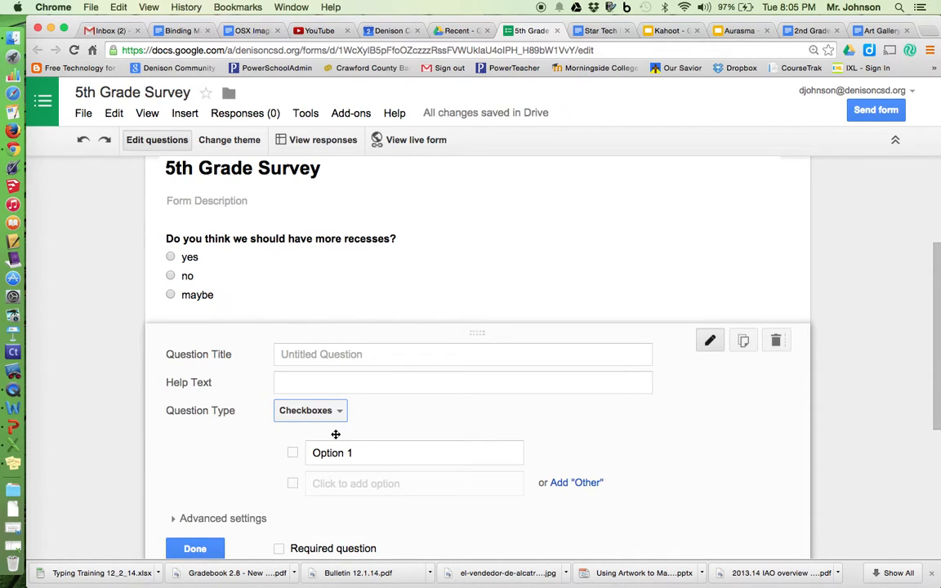
click(311, 355)
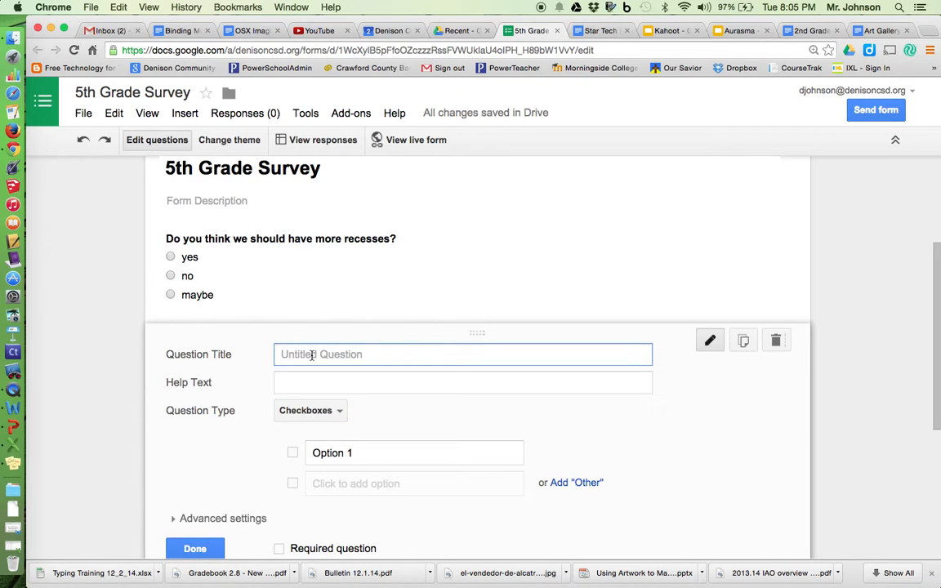
text(What is your f)
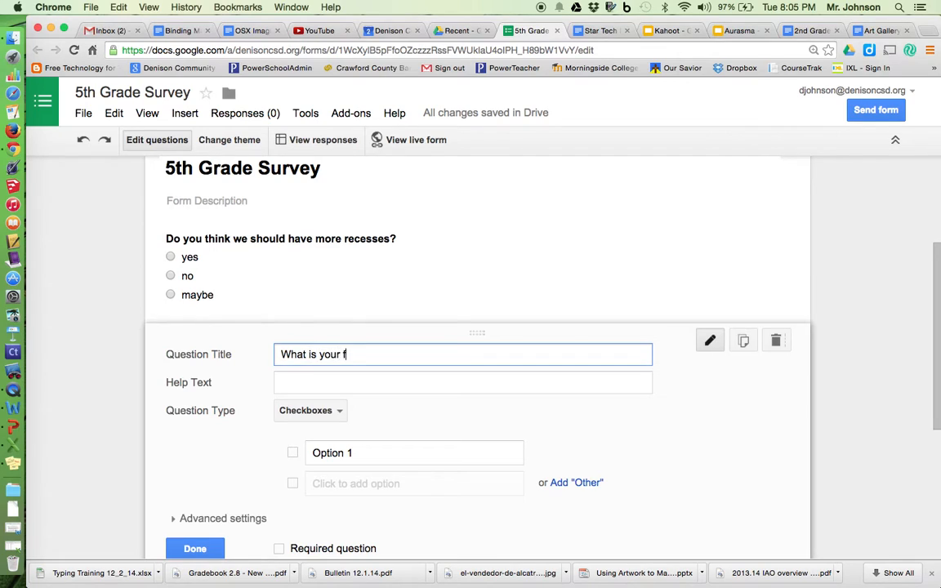
text(avorinte)
key(BackSpace)
key(BackSpace)
key(BackSpace)
key(BackSpace)
text(te candy bar?)
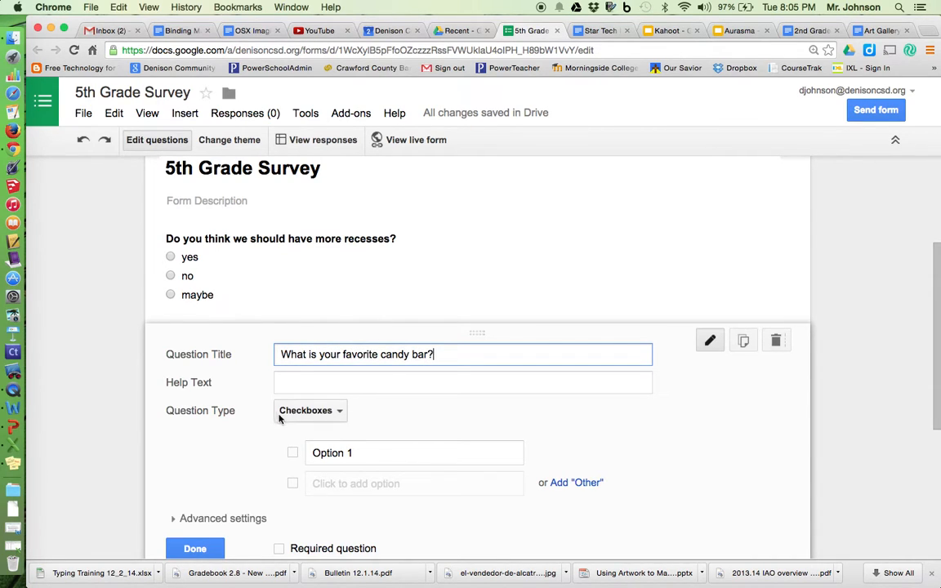
Give the candy bar question the options Butterfinger, Snickers and Baby Ruth, and finish editing it.
scroll(668, 405, down, 2)
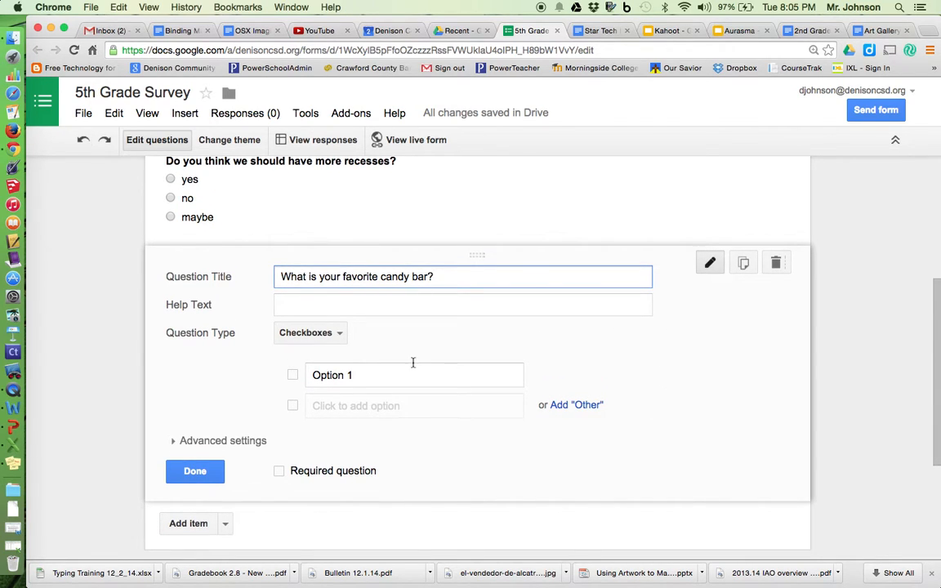
click(378, 376)
text(Butterfinger)
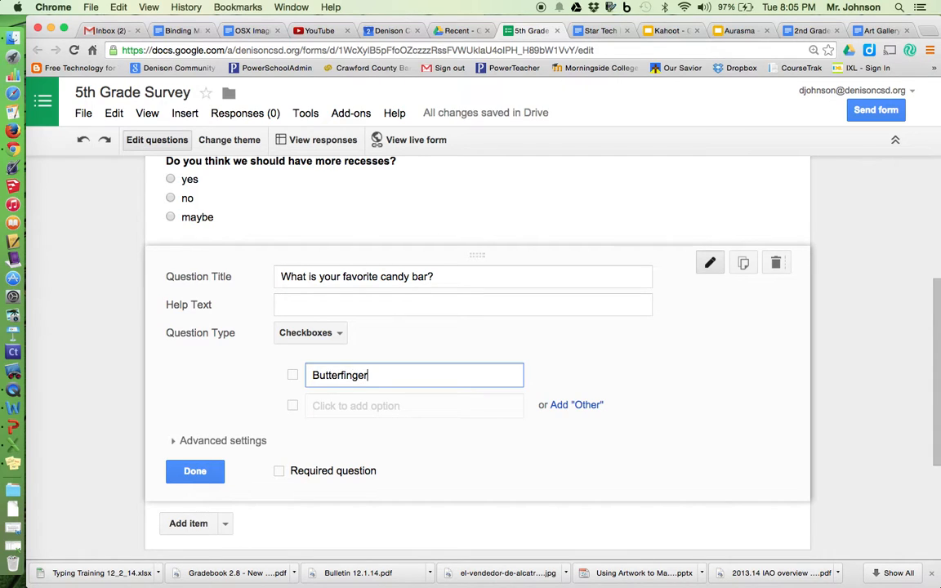
key(Return)
text(Snickers)
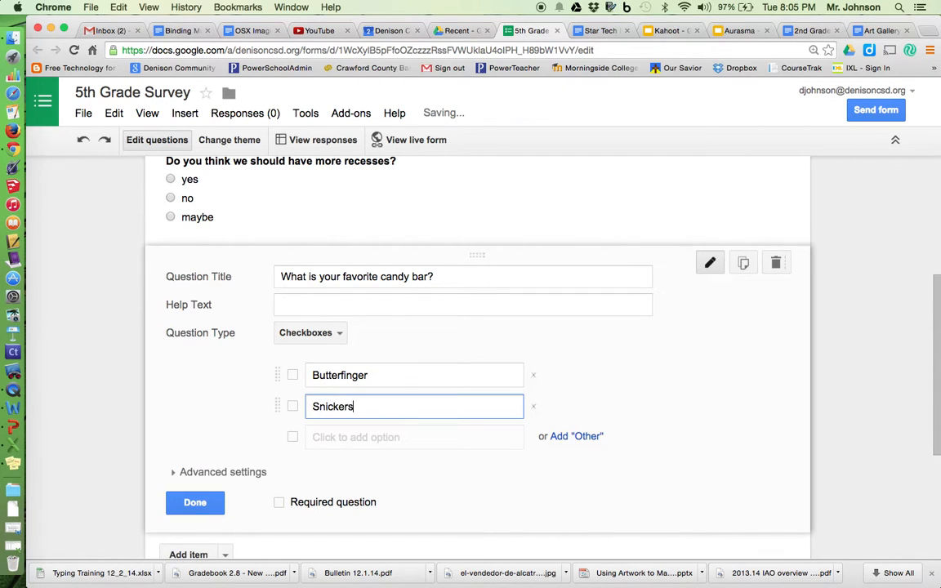
key(Tab)
key(Tab)
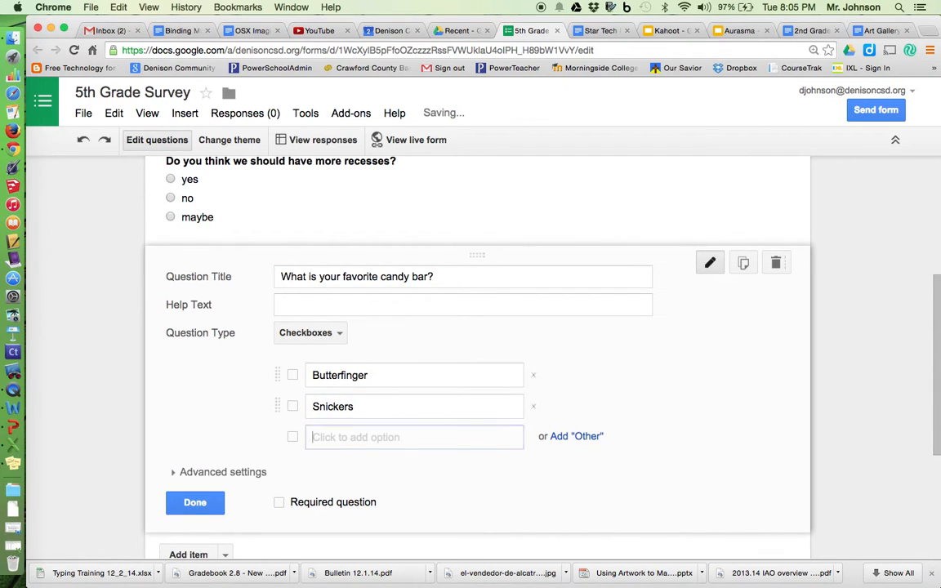
text(Baby Ruth)
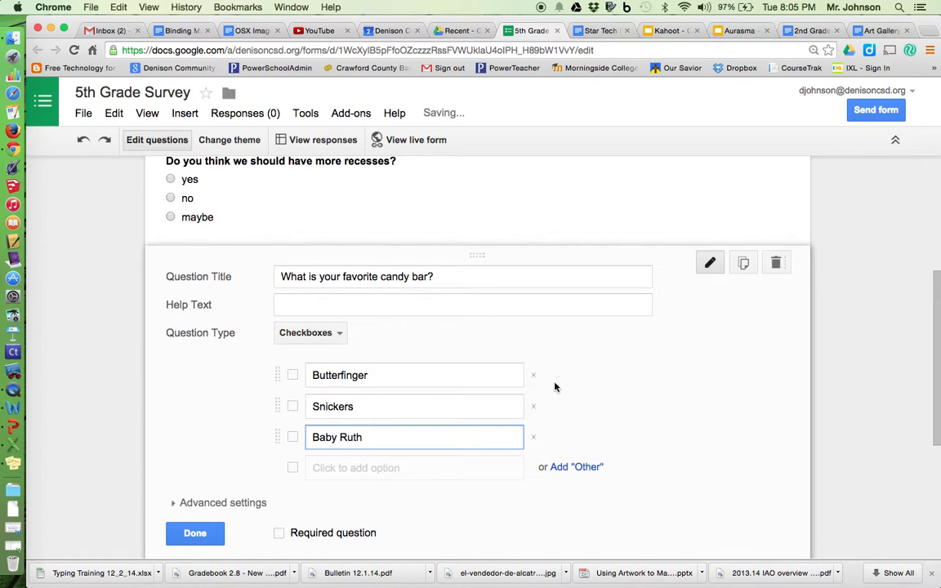
scroll(728, 406, down, 2)
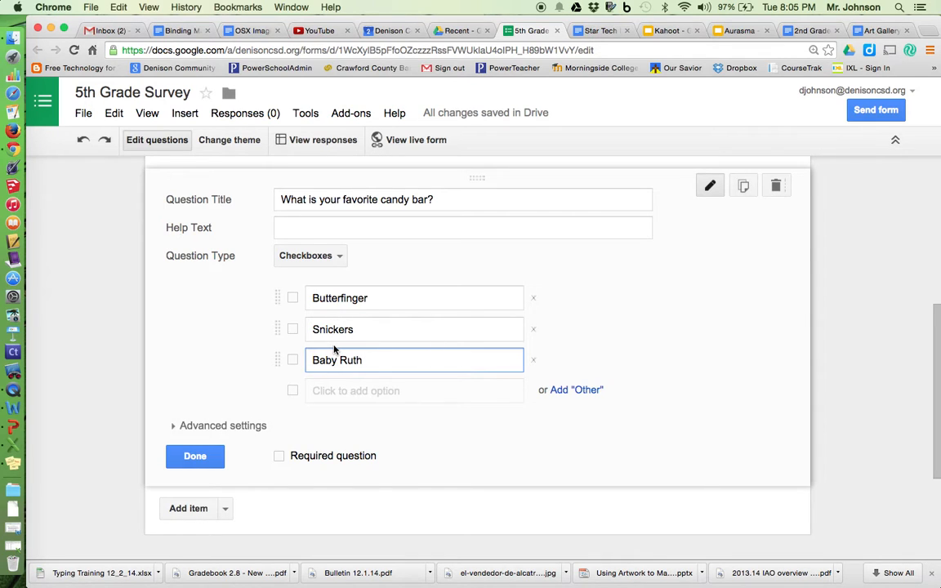
click(196, 456)
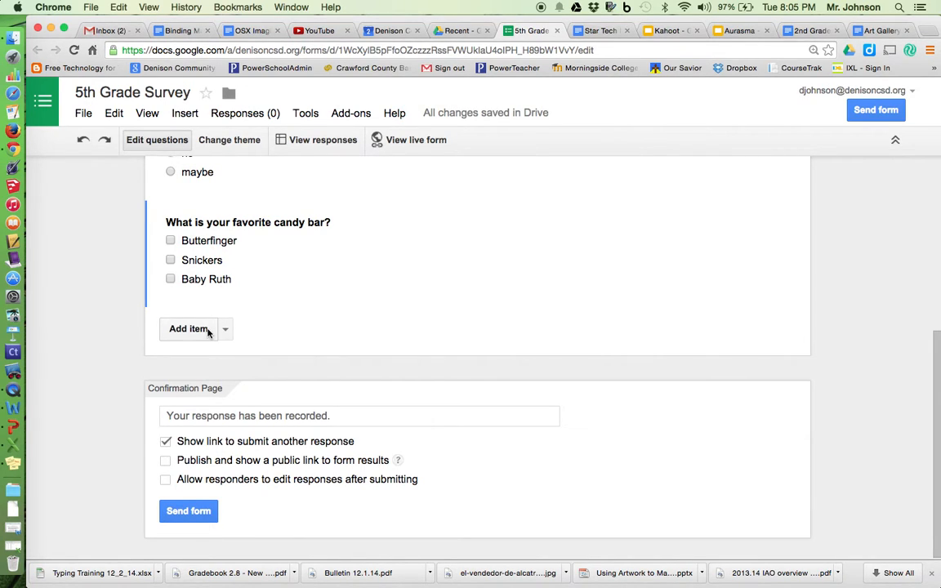
Add a third question of type Text titled "What is your favorite color?" and finish editing it.
click(187, 328)
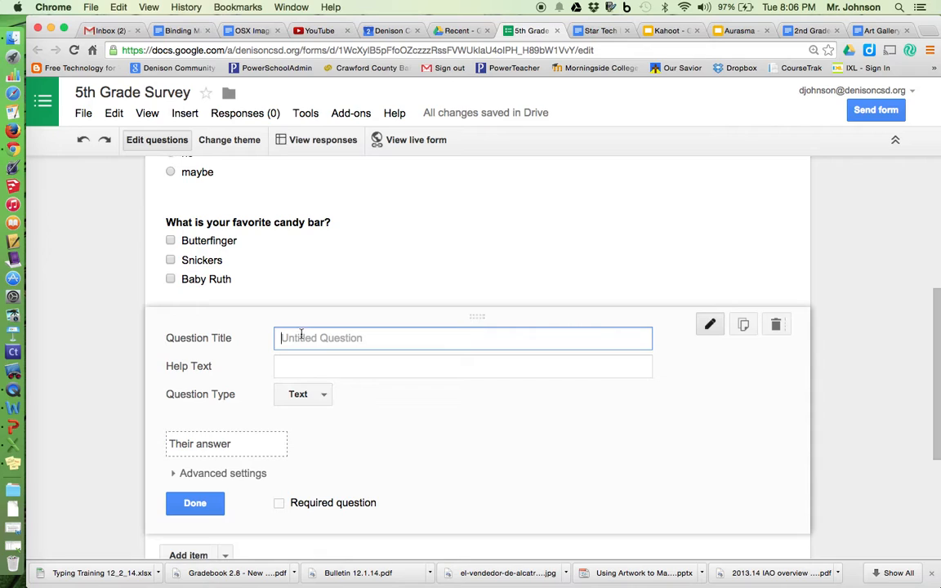
text(What is yo)
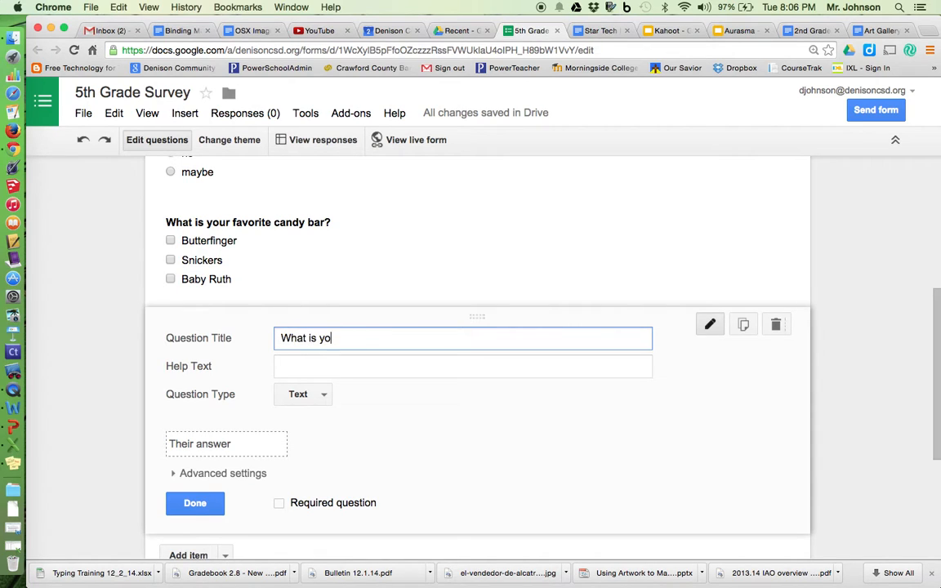
text(ur favorite color?)
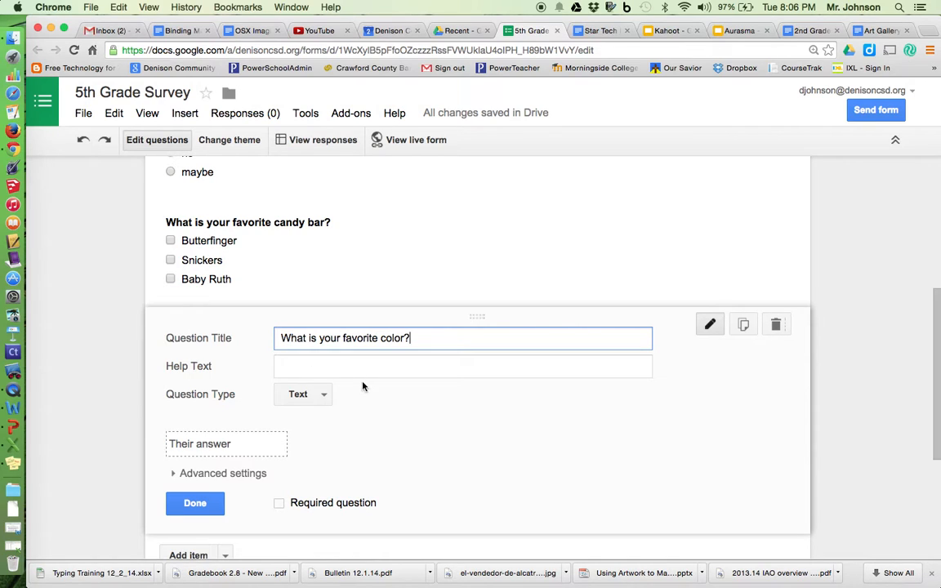
click(200, 501)
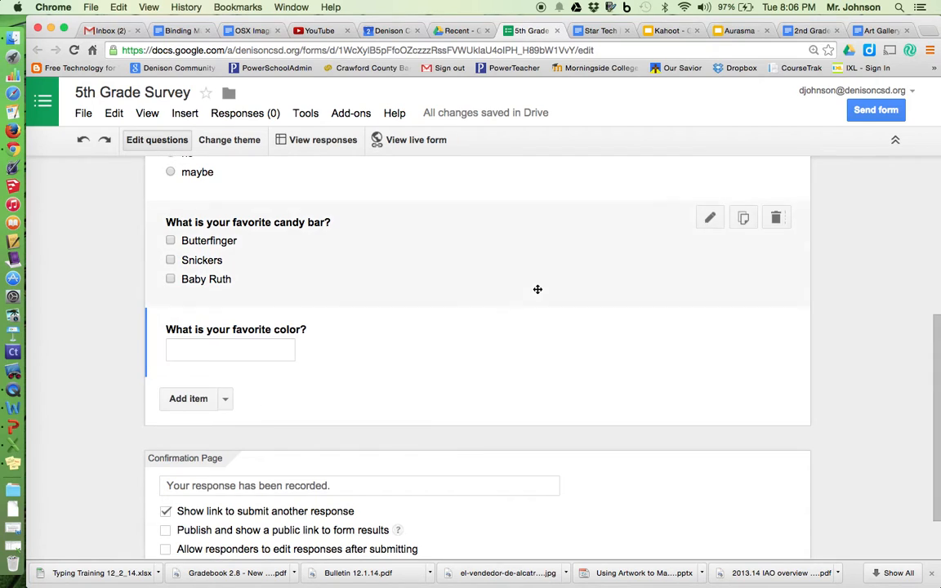
Reopen the question about having more recesses for editing.
scroll(537, 289, up, 1)
scroll(537, 289, up, 1)
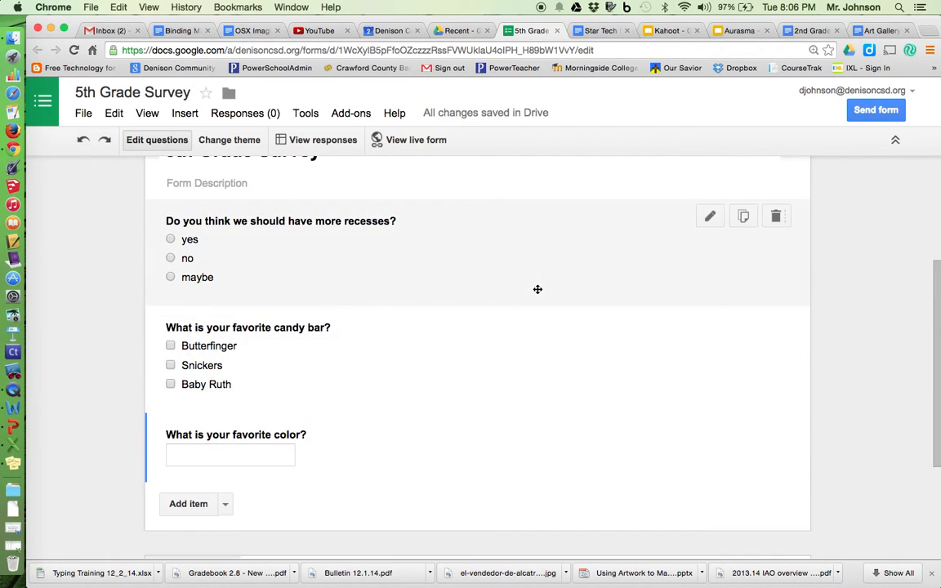
scroll(538, 289, up, 1)
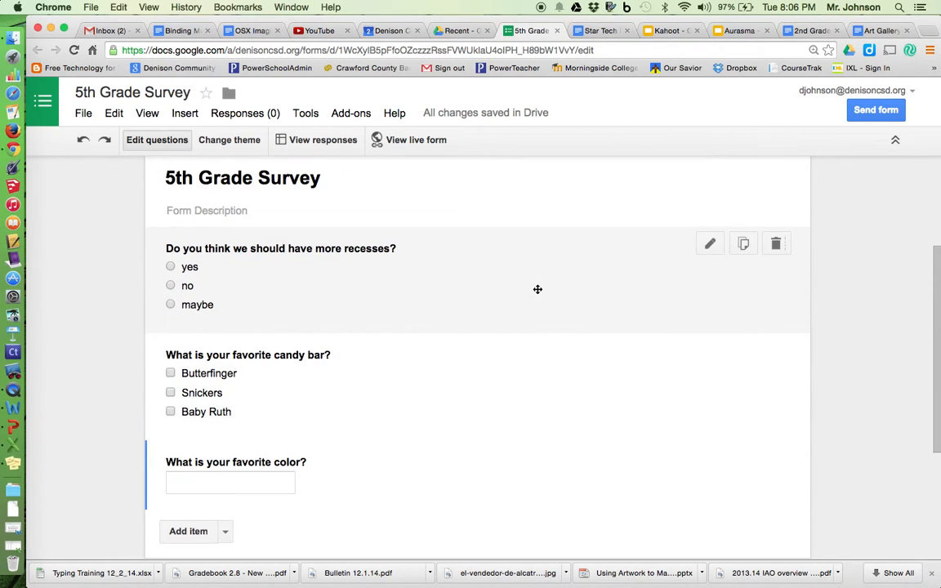
click(452, 289)
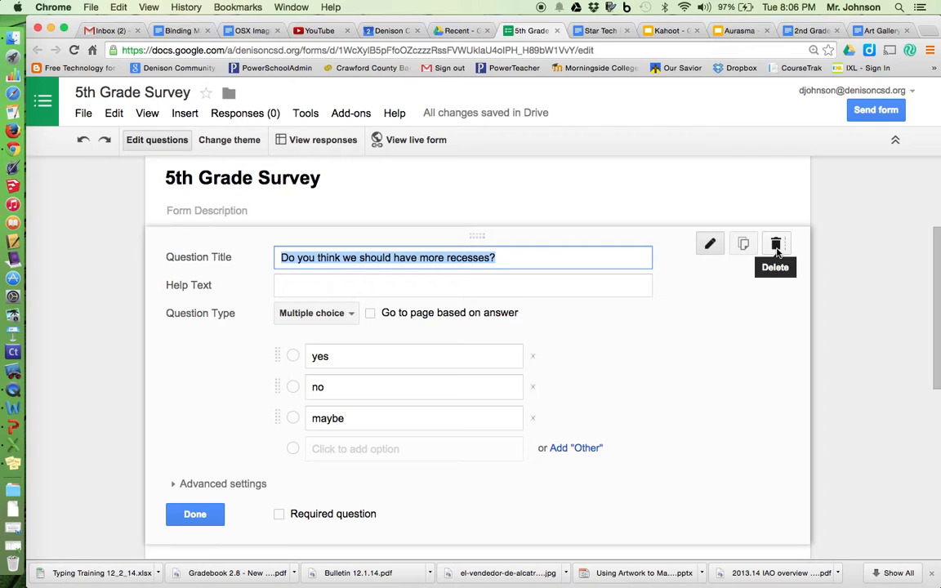
Finish editing the question about more recesses and apply the Beach Evening theme to the form.
click(195, 514)
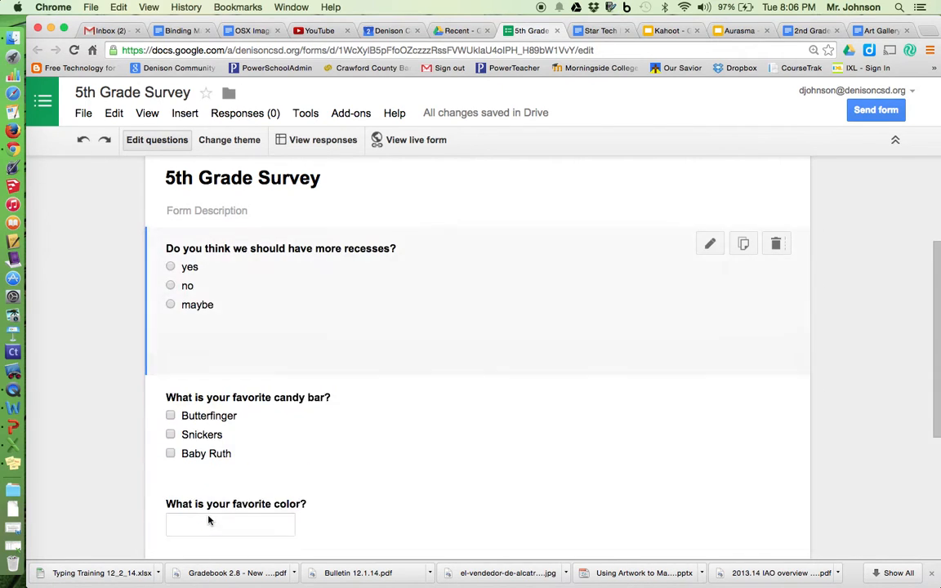
scroll(869, 244, up, 1)
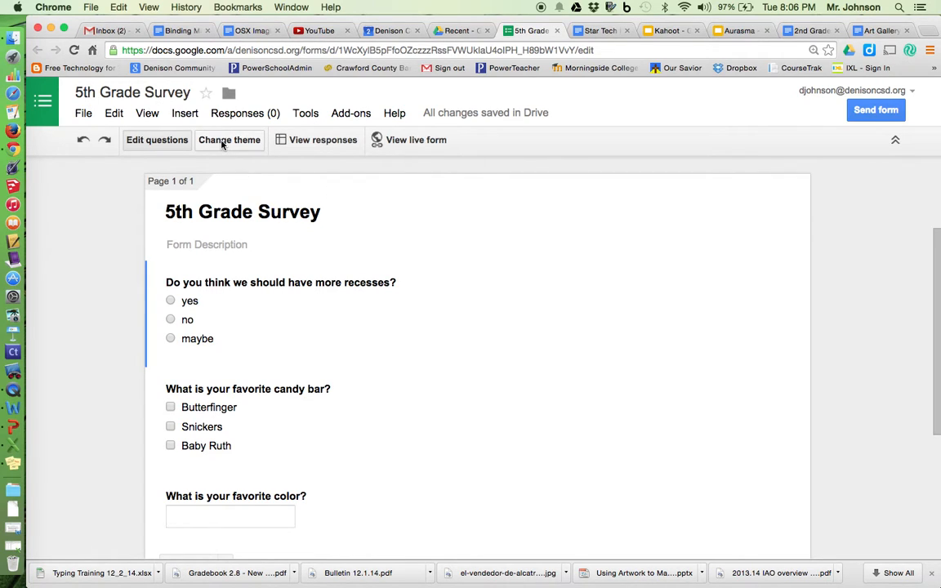
click(221, 142)
drag(939, 184, 939, 241)
click(866, 216)
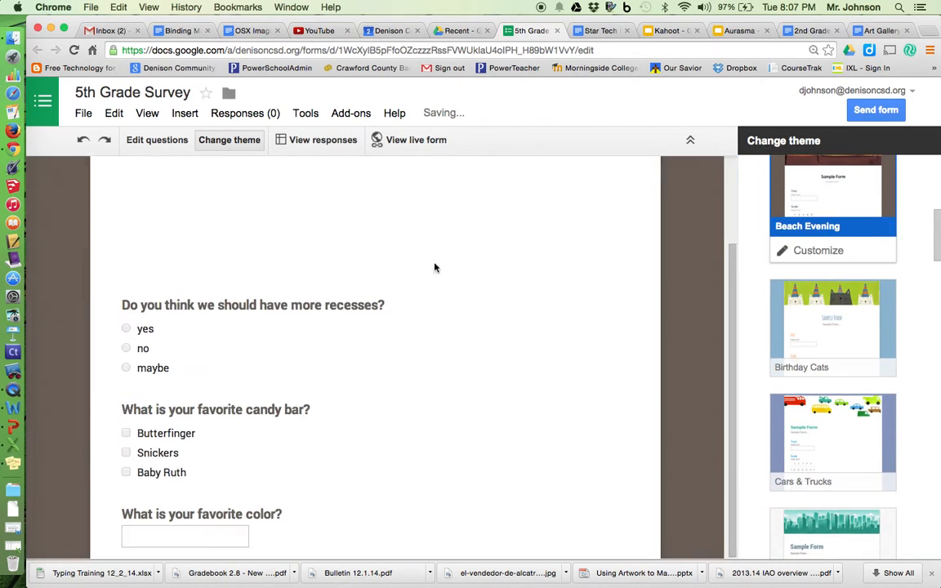
scroll(414, 271, up, 3)
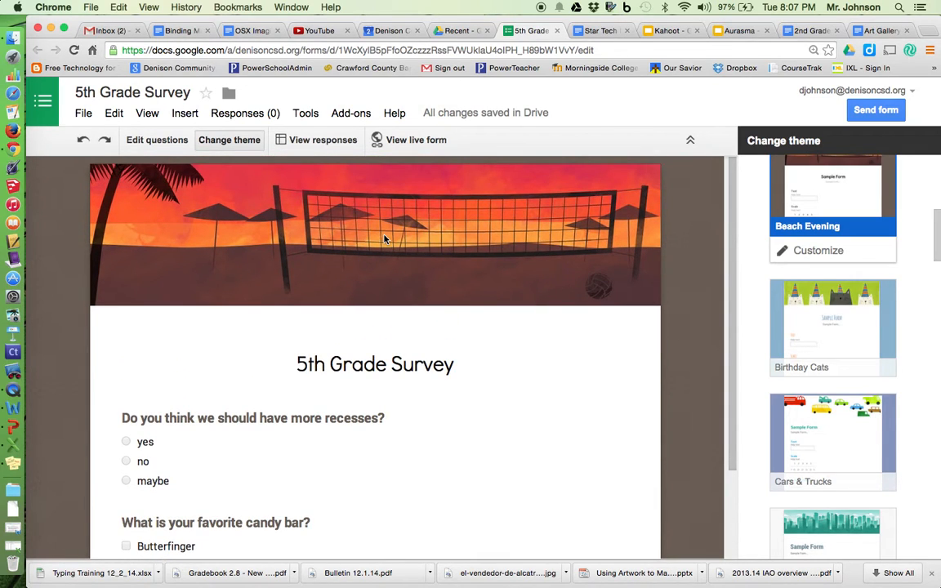
Preview the live version of the survey from its banner down to the Submit button and return to editing the form.
click(416, 140)
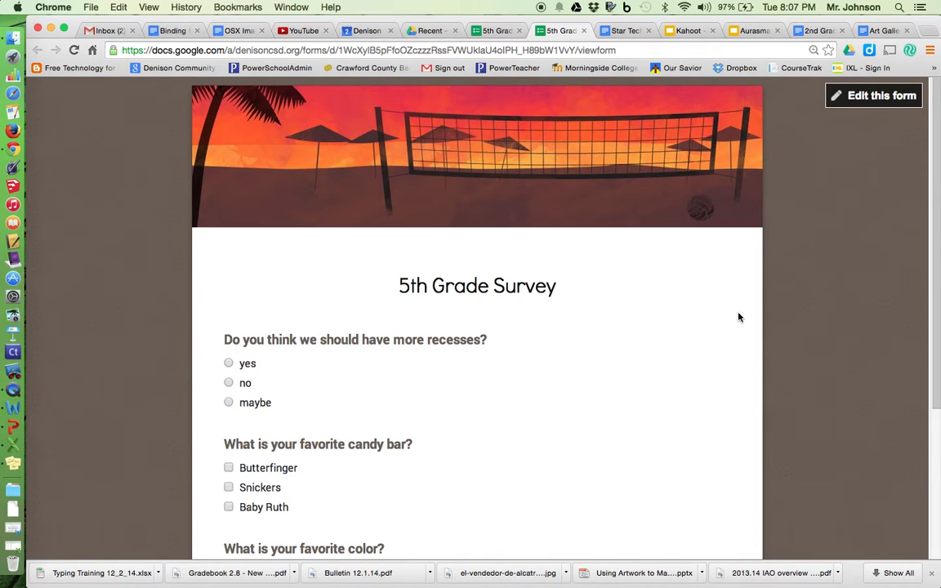
scroll(738, 317, down, 3)
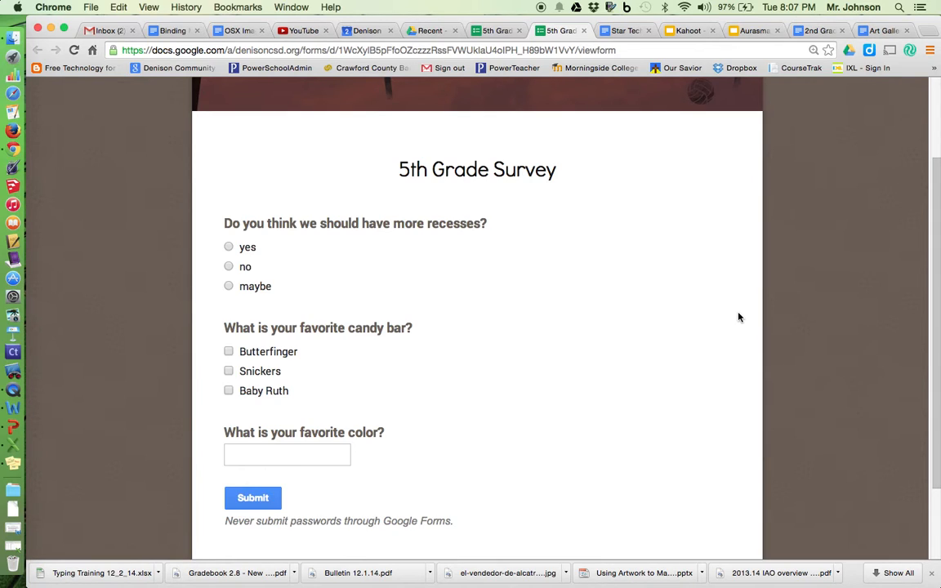
scroll(738, 317, up, 3)
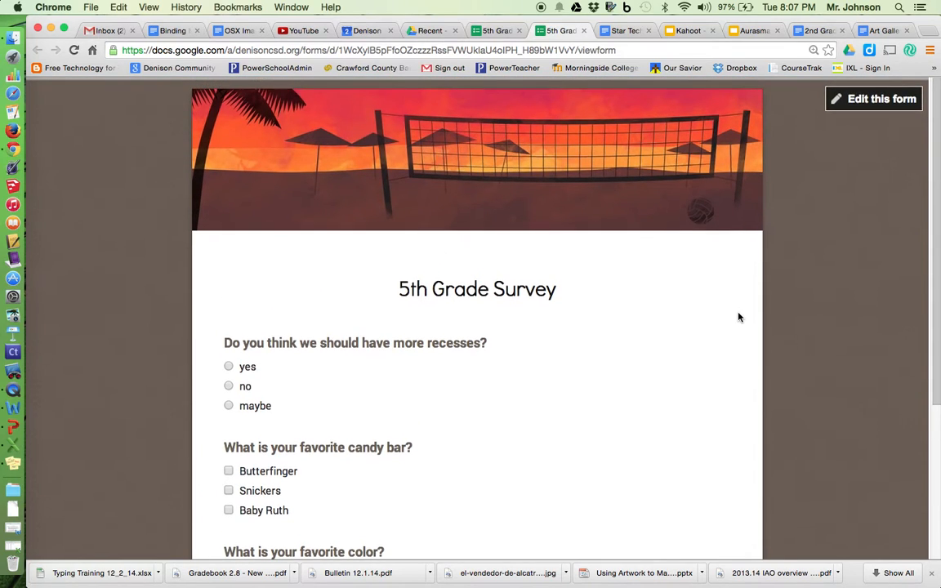
click(884, 99)
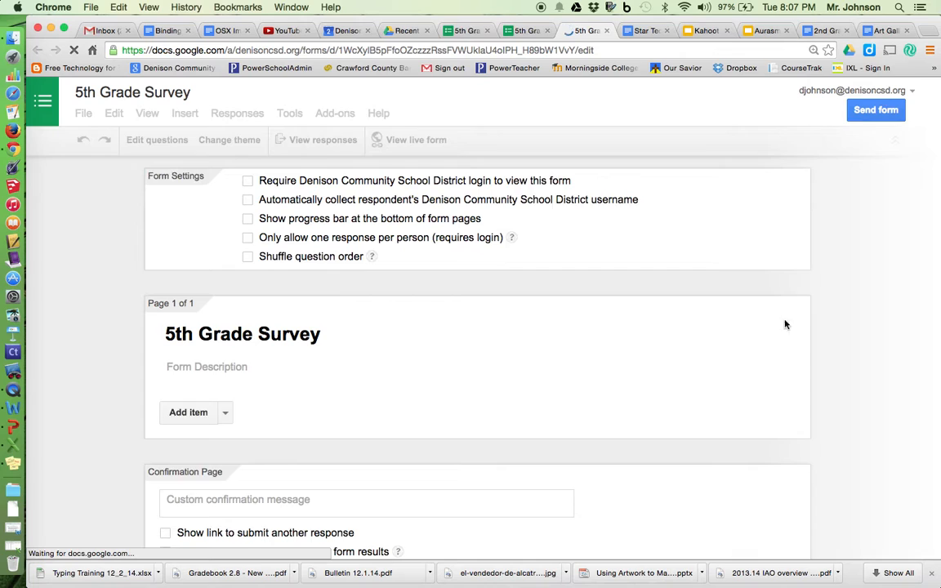
Open the Send form options, check the email sending fields, and close them without sending anything.
scroll(878, 353, down, 3)
scroll(878, 353, down, 5)
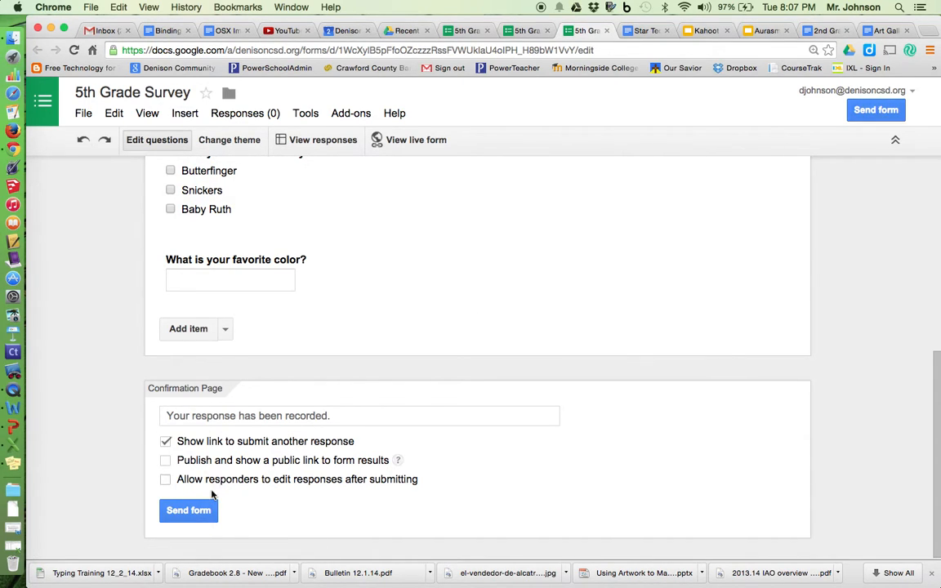
click(188, 510)
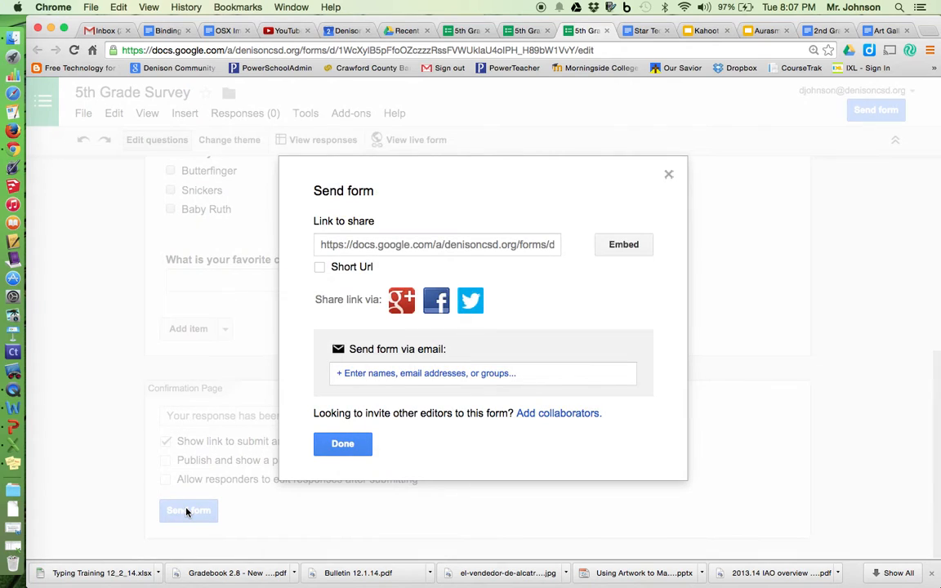
click(357, 373)
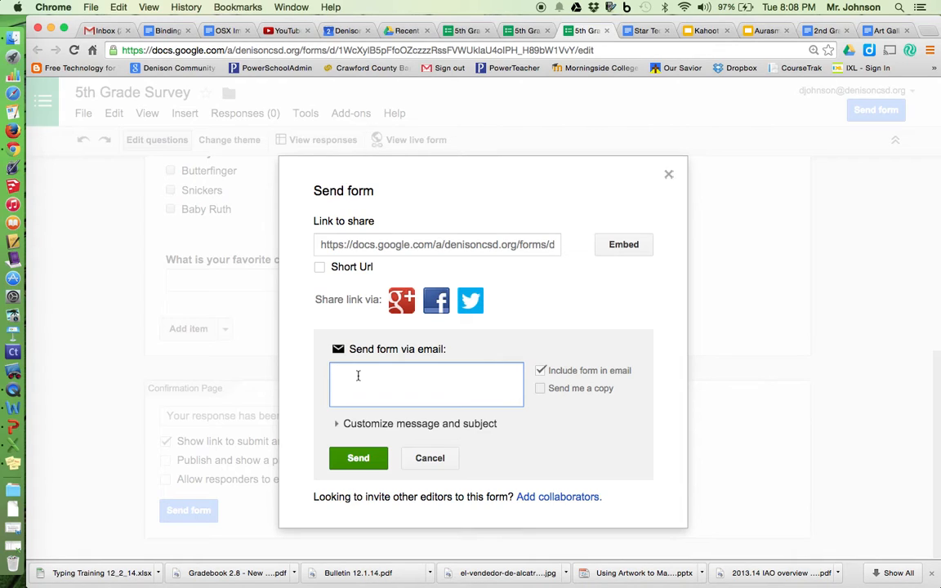
click(430, 459)
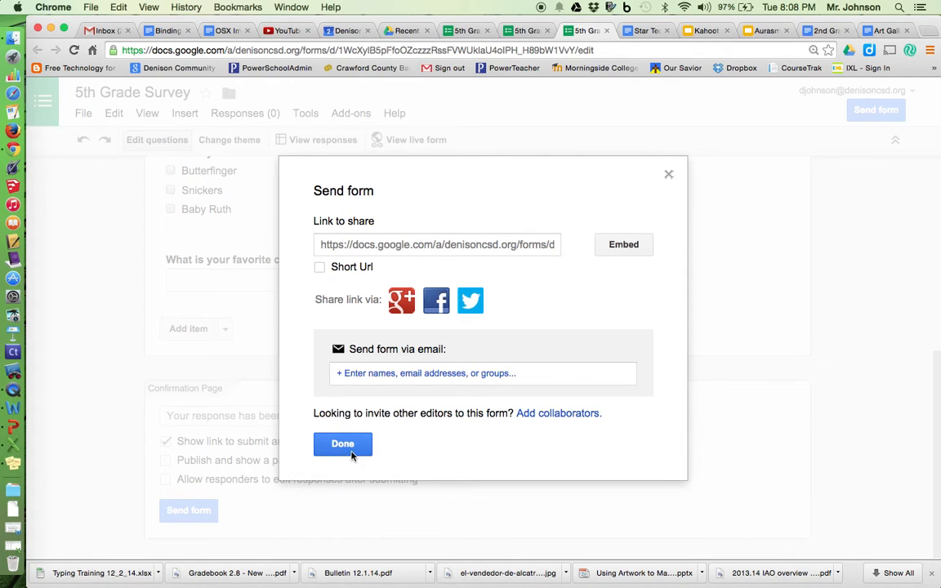
click(342, 445)
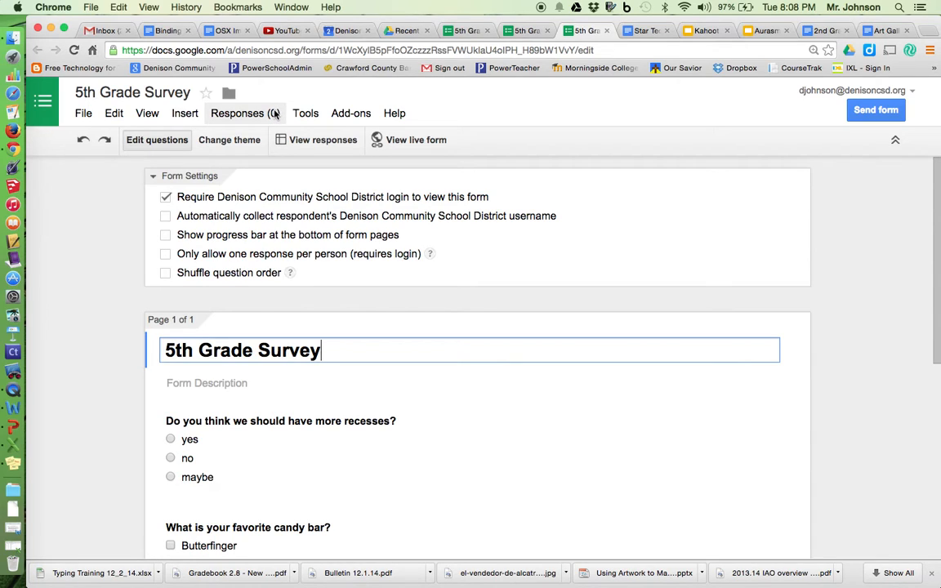
Open the spreadsheet that collects the survey's responses.
click(315, 142)
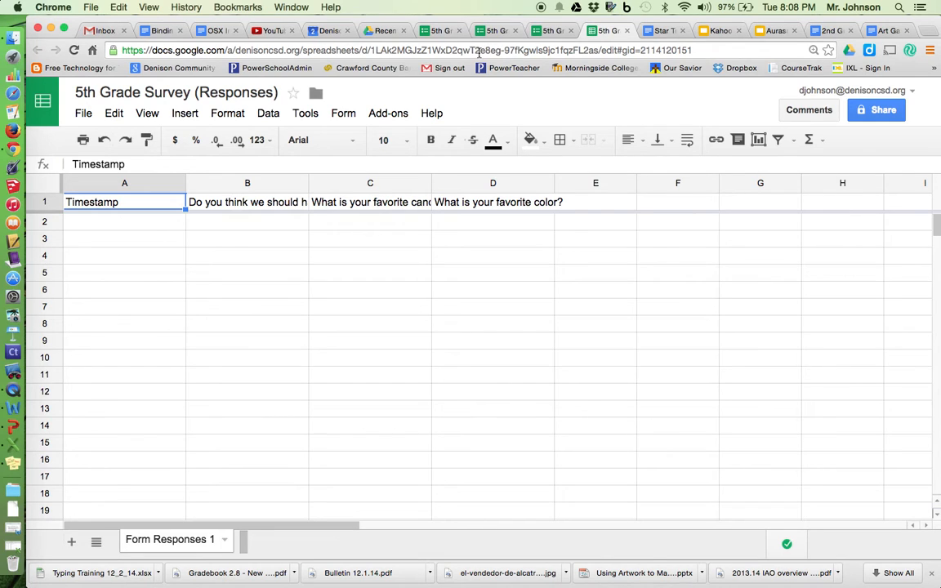
Search Google Drive for "tech talk" and open the Tech Talk (Responses) spreadsheet.
click(378, 31)
click(253, 101)
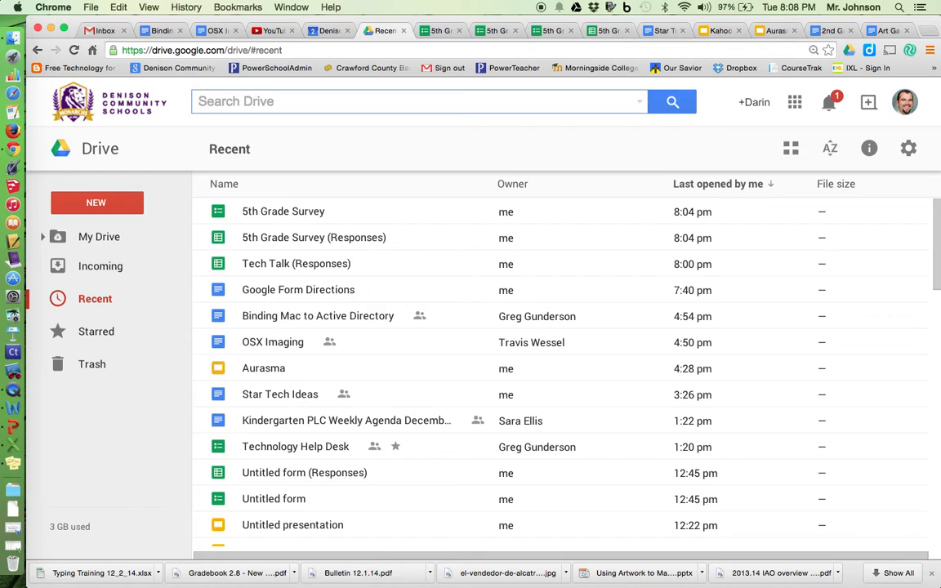
text(rtw)
key(BackSpace)
key(BackSpace)
key(BackSpace)
text(tech t)
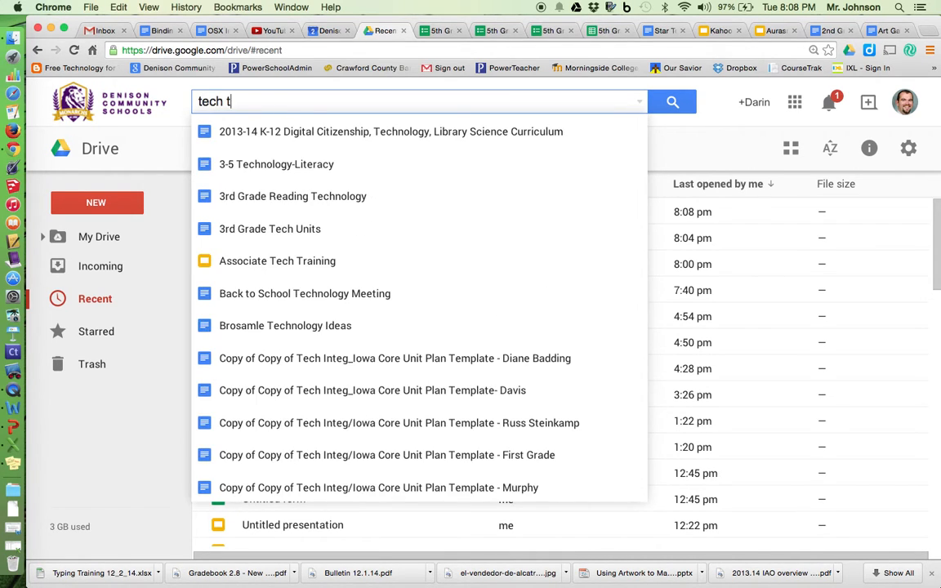
text(alk)
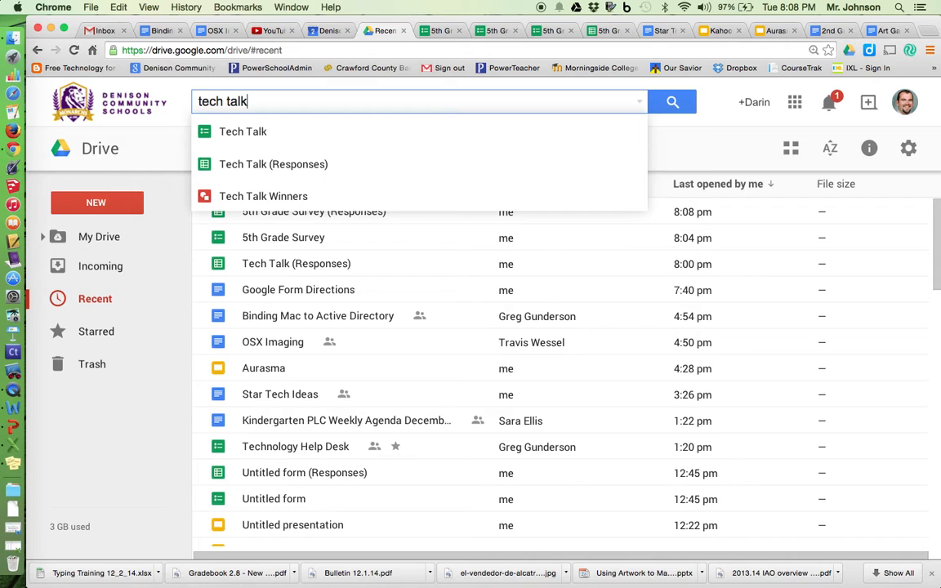
click(280, 166)
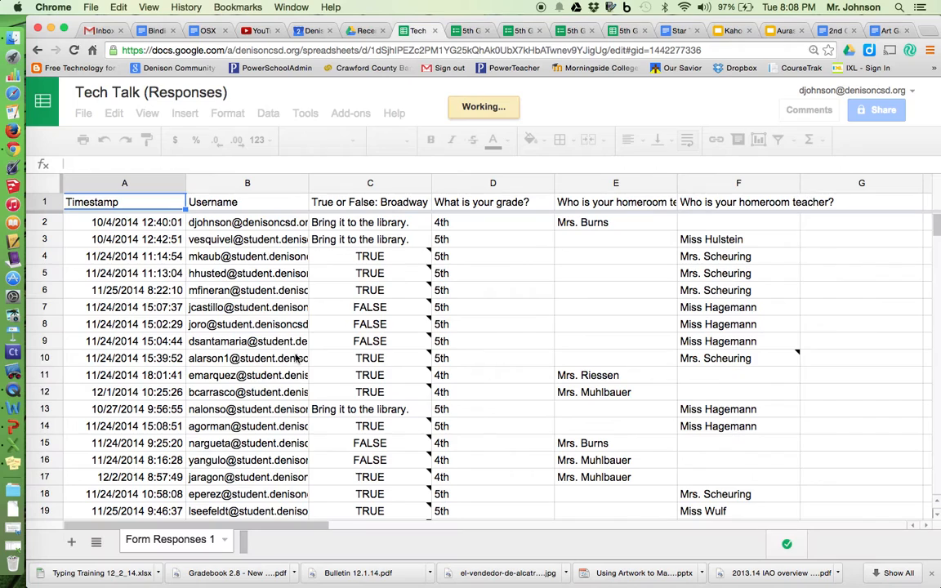
Examine the rows of collected answers in the Tech Talk (Responses) spreadsheet and return to its first rows.
scroll(296, 353, down, 1)
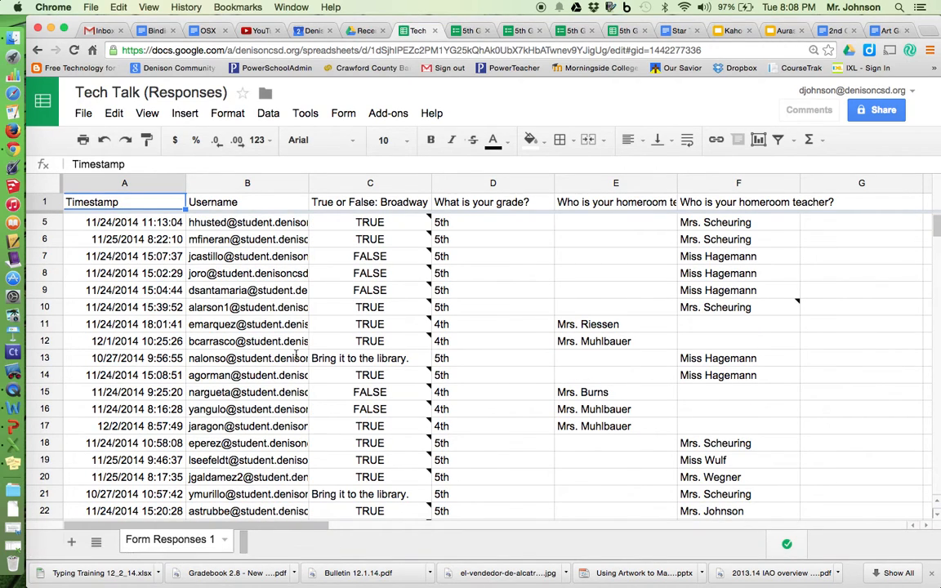
scroll(300, 335, down, 1)
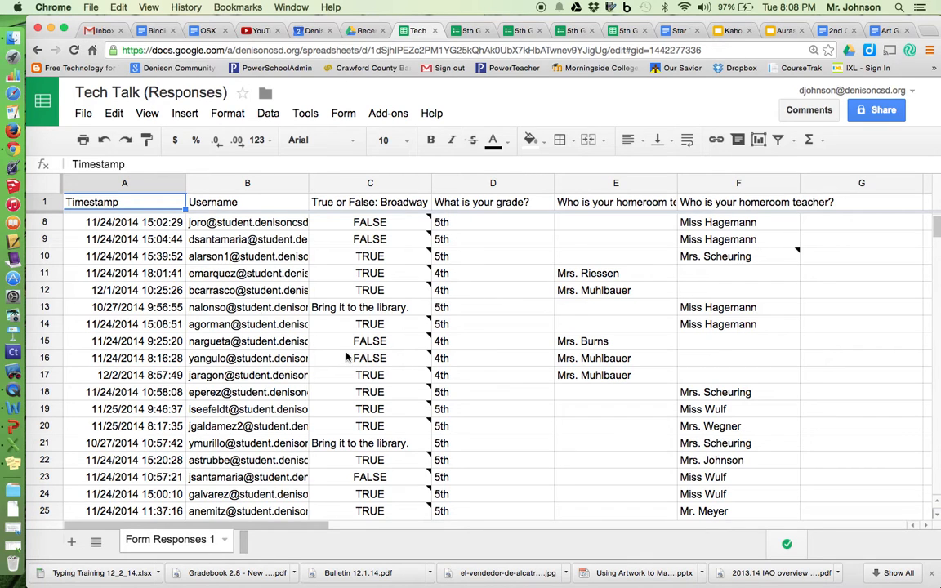
scroll(346, 356, down, 3)
scroll(346, 357, up, 1)
scroll(347, 357, up, 5)
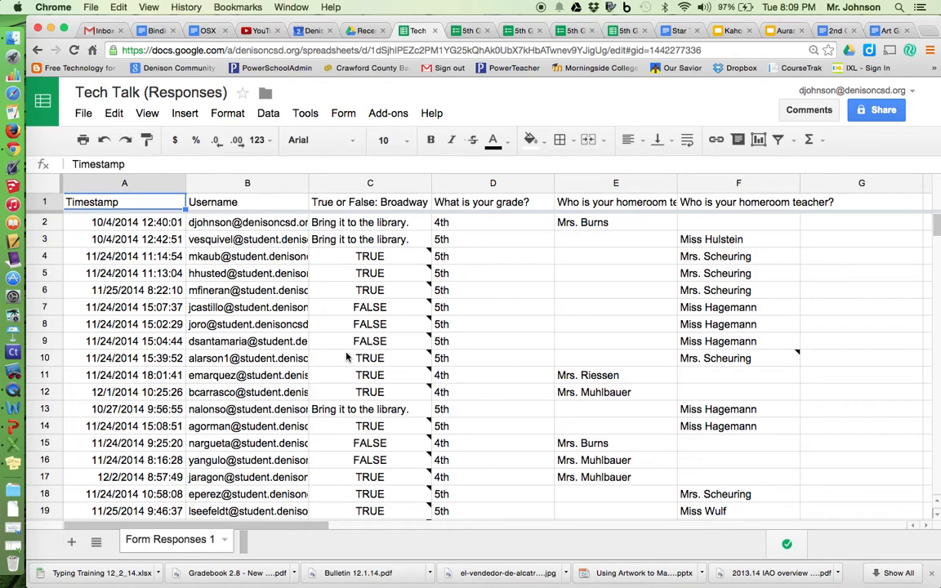
Return to the 5th Grade Survey form and check which options it offers for handling responses.
click(467, 31)
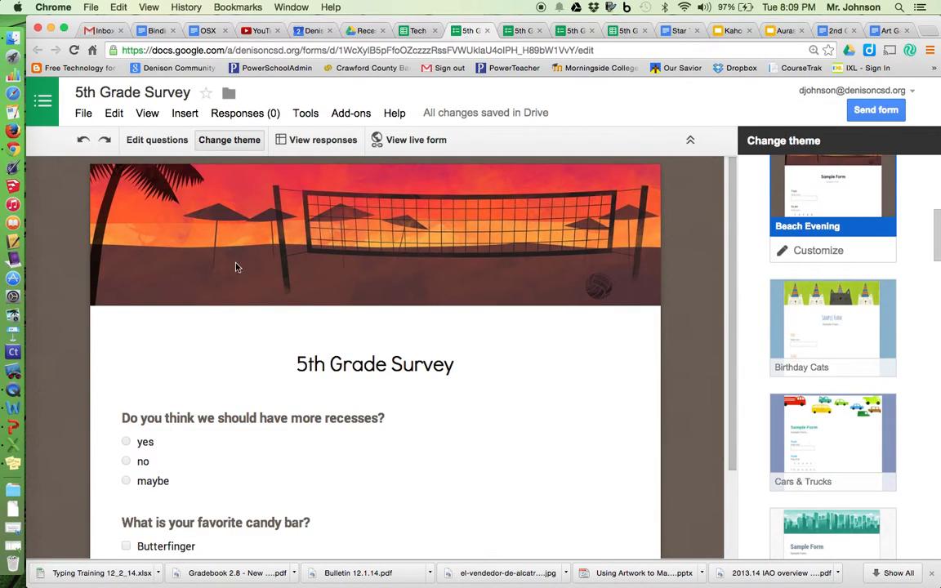
click(232, 113)
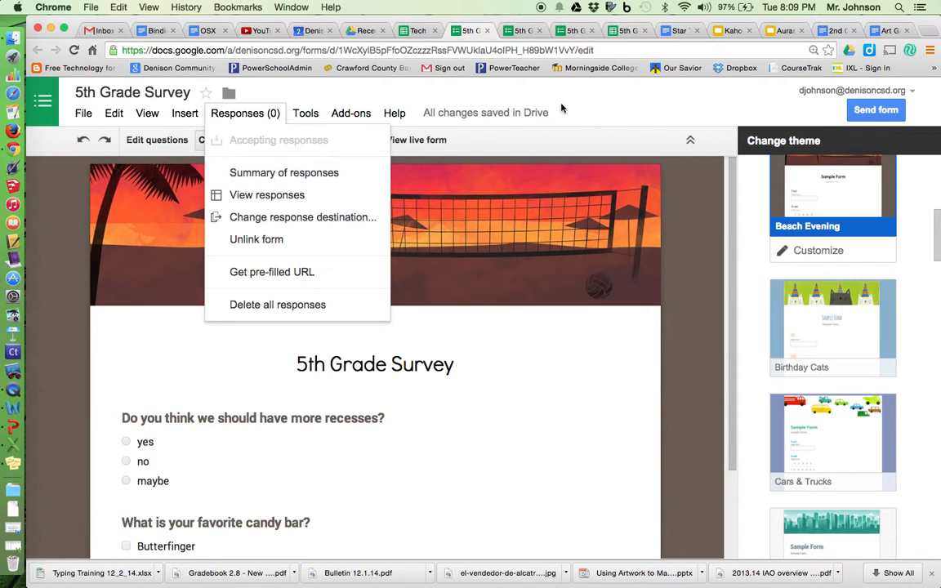
click(513, 89)
Run the "tech talk" search in Google Drive and open the Tech Talk form.
click(362, 27)
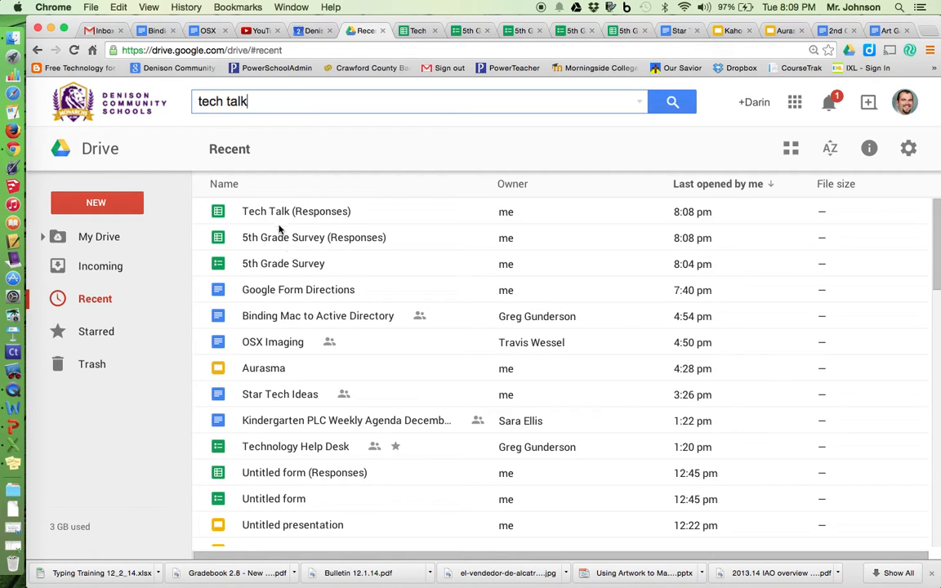
key(Return)
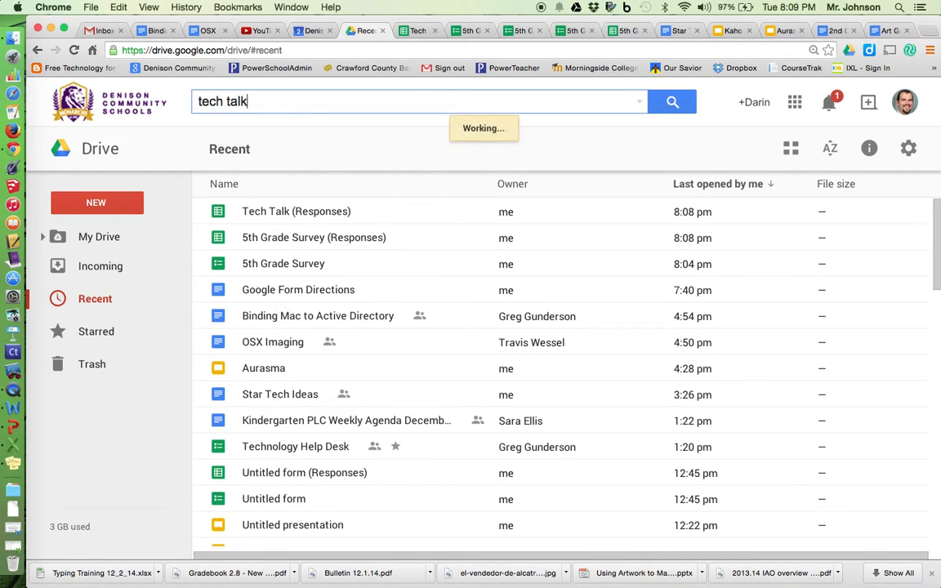
click(269, 238)
double_click(269, 238)
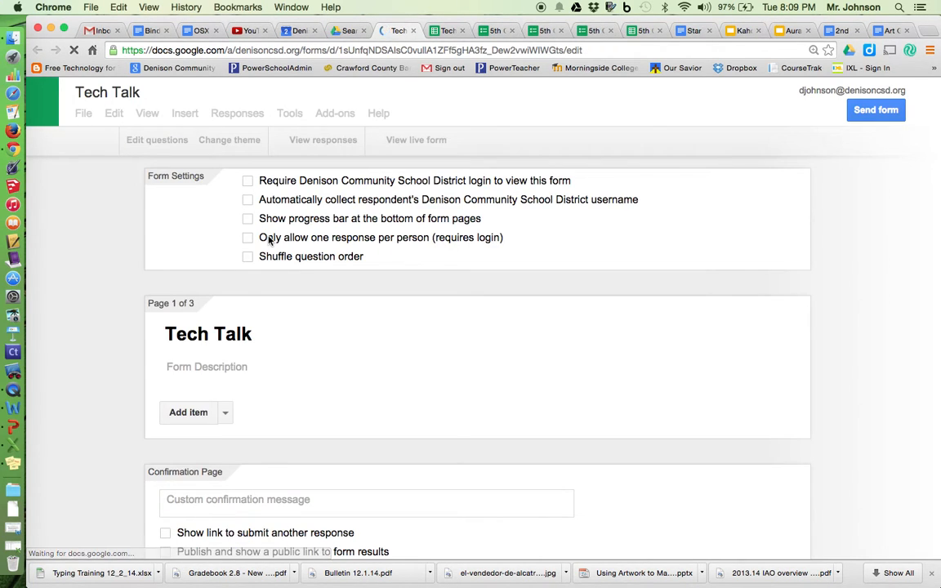
Open the Tech Talk form's summary of responses and examine the charts for each question.
click(245, 114)
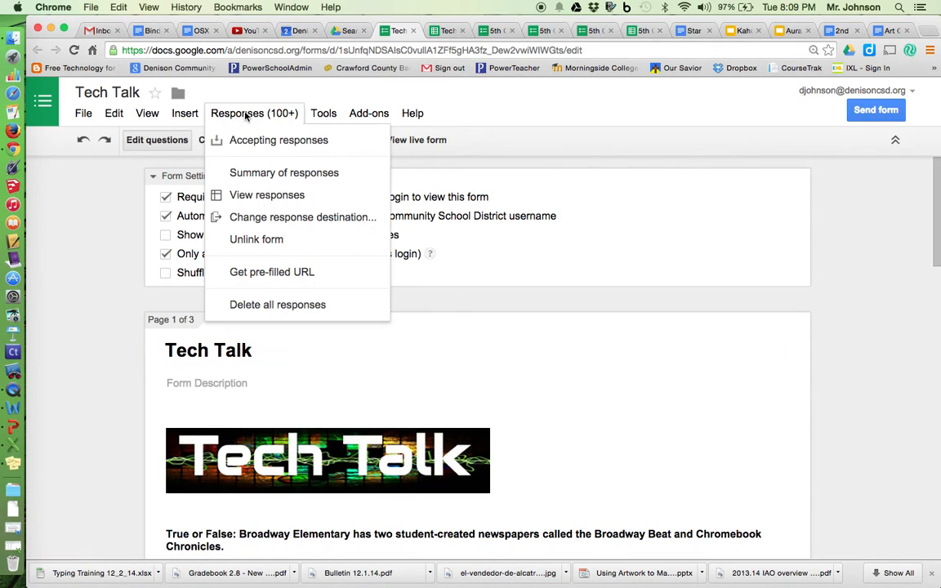
click(263, 175)
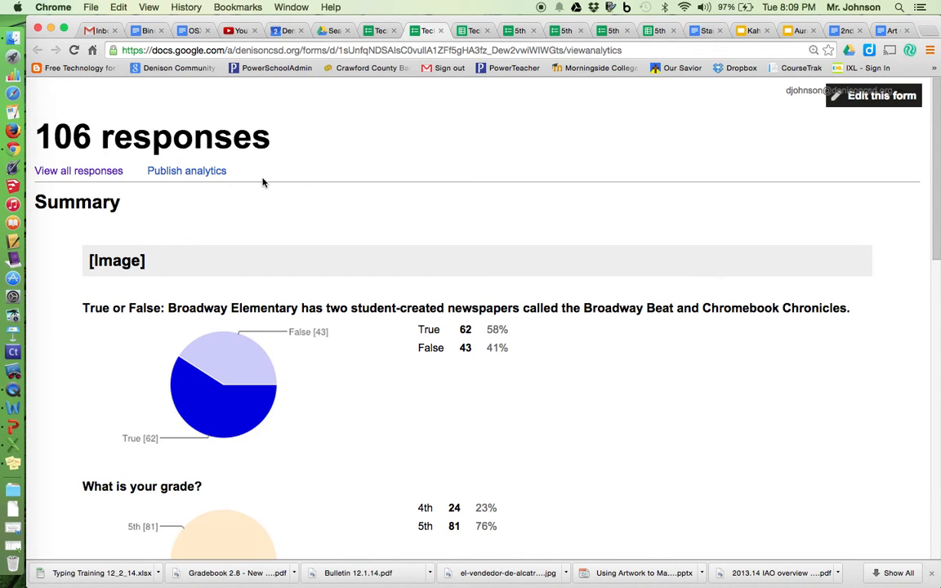
scroll(745, 358, down, 4)
scroll(745, 357, down, 5)
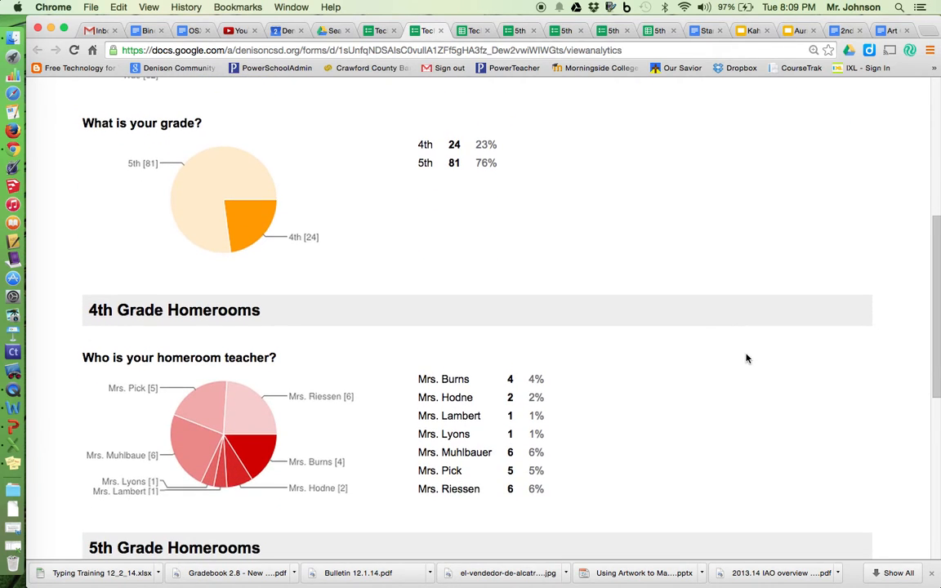
scroll(745, 358, down, 4)
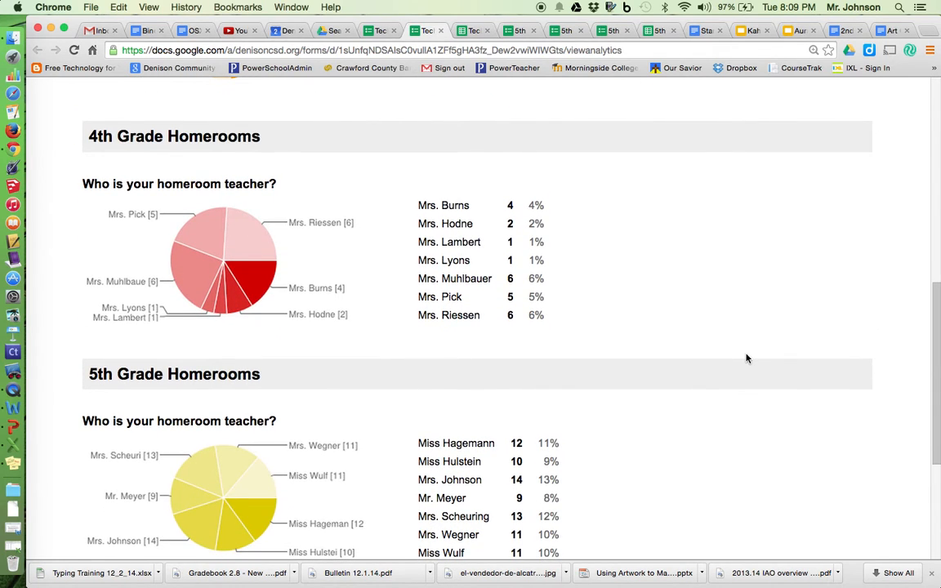
scroll(746, 357, up, 8)
scroll(746, 358, up, 1)
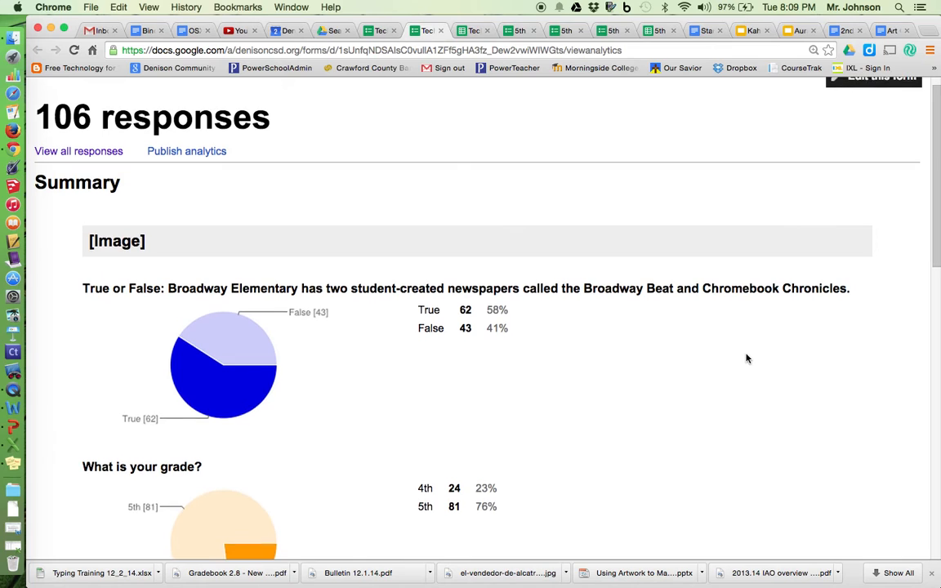
scroll(745, 357, down, 1)
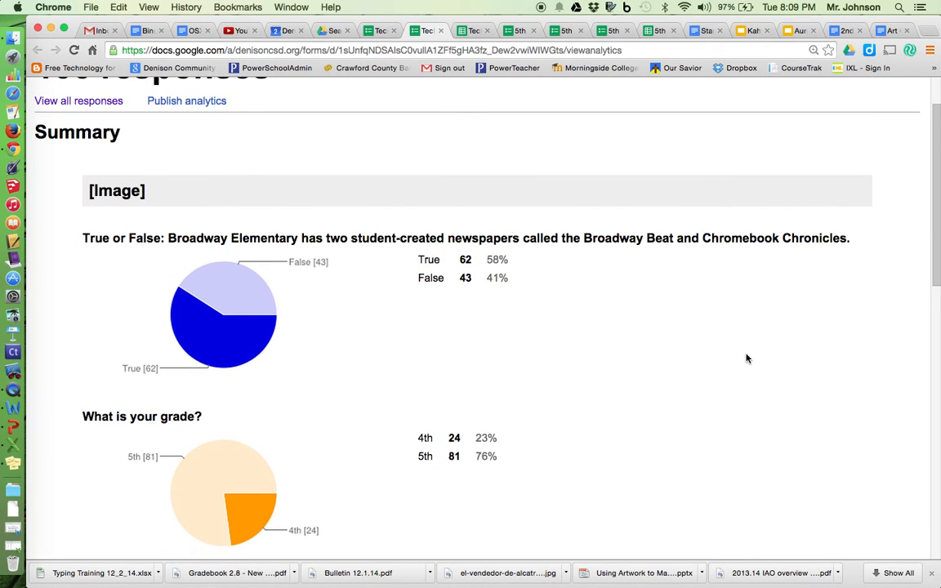